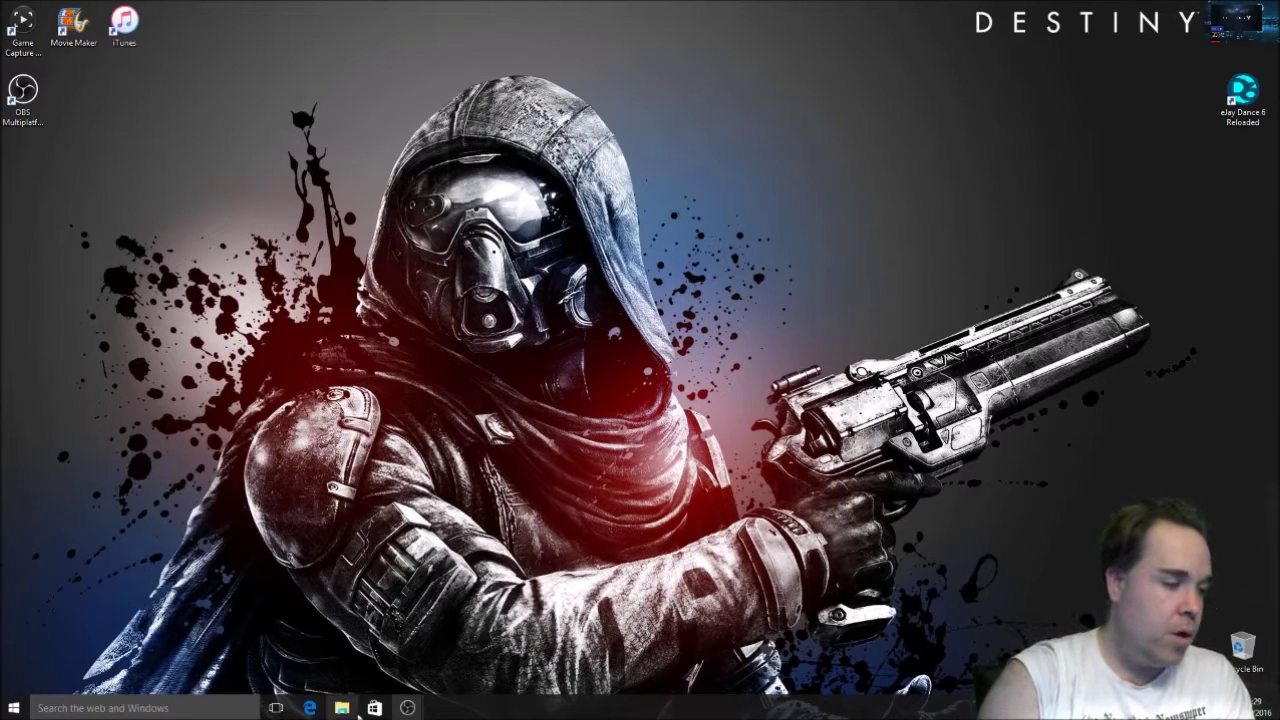
# - Bring OBS forward, check the Stream scene, return to the Scene scene, and open Settings
pyautogui.moveTo(406, 705)
pyautogui.click(495, 652)
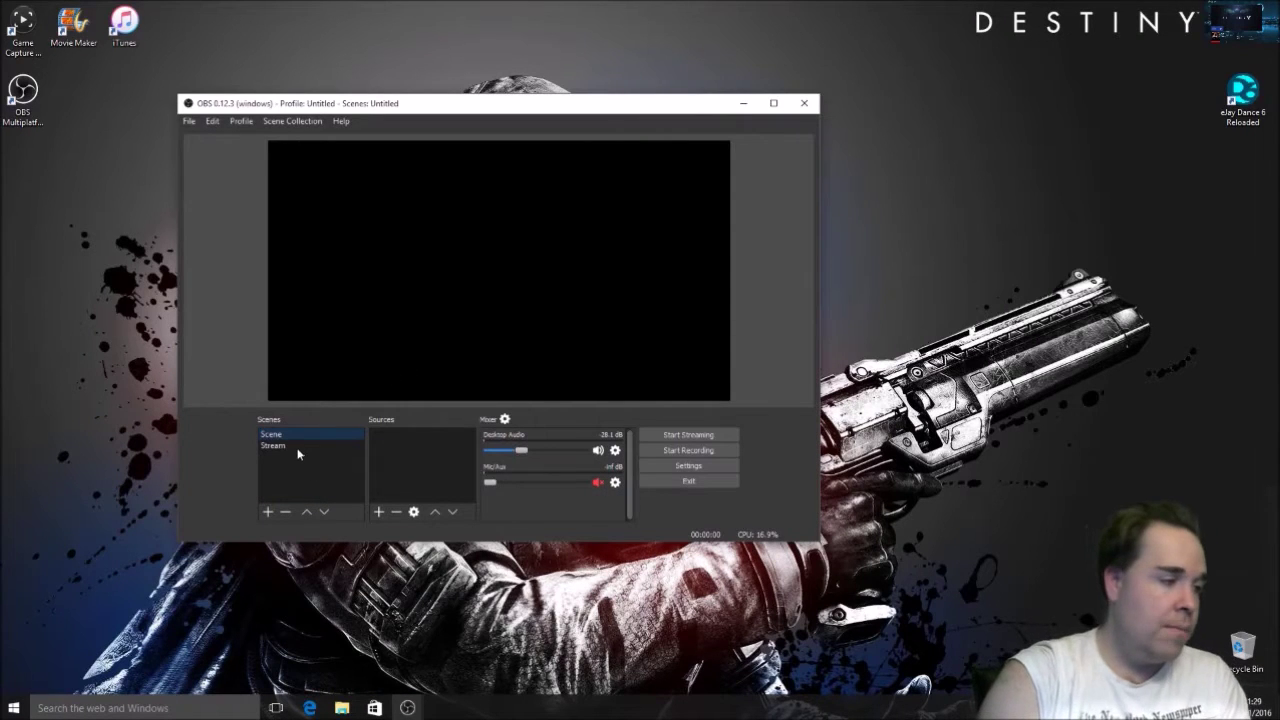
pyautogui.click(291, 444)
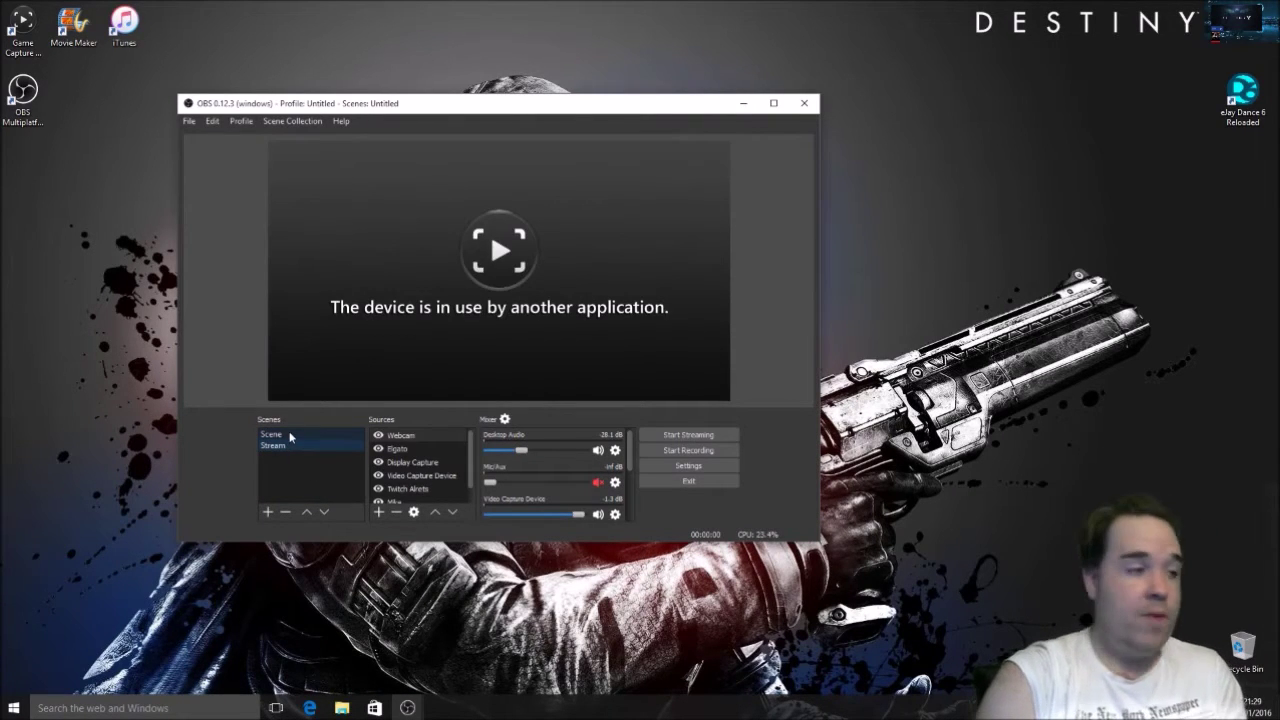
pyautogui.scroll(-1, 430, 460)
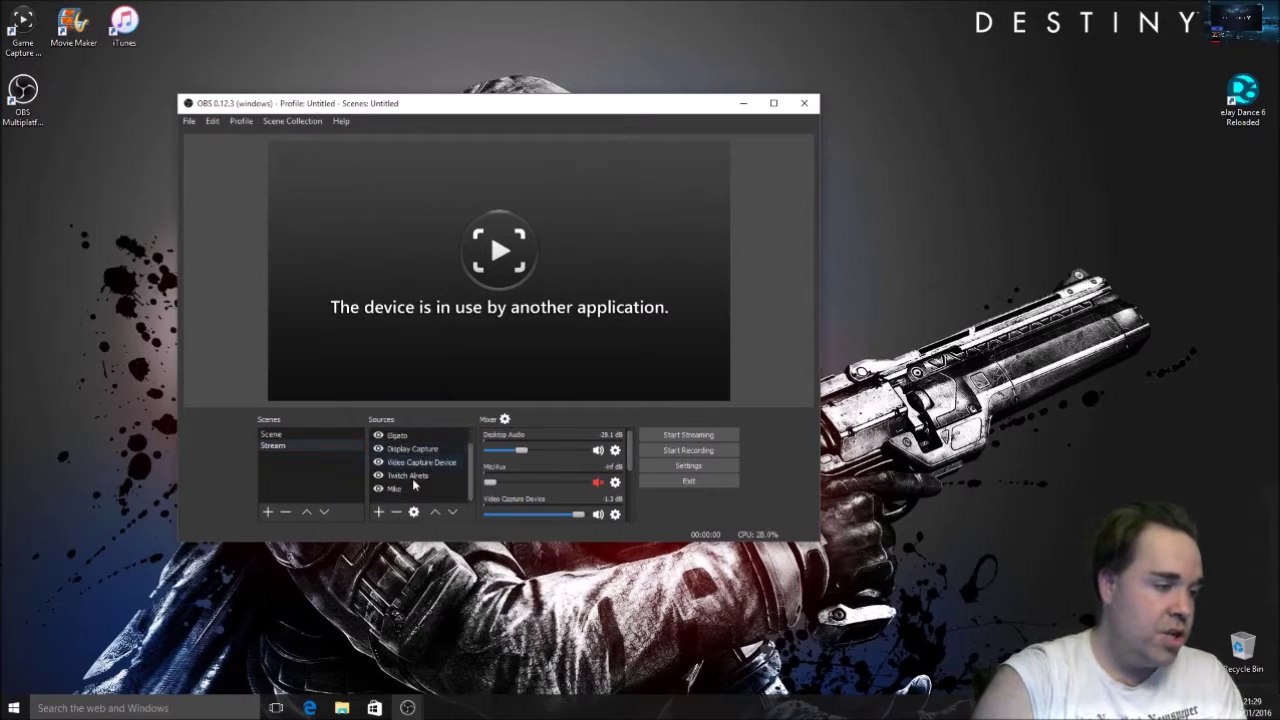
pyautogui.scroll(1, 392, 485)
pyautogui.click(272, 434)
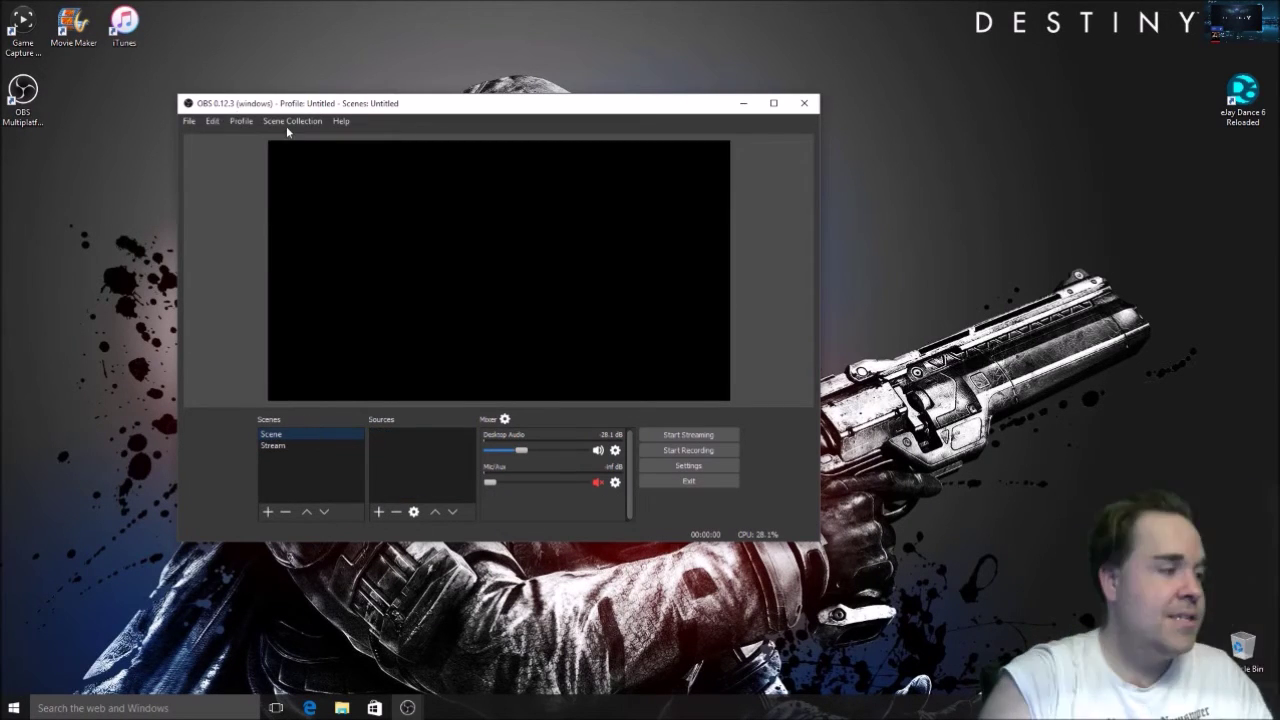
pyautogui.click(703, 467)
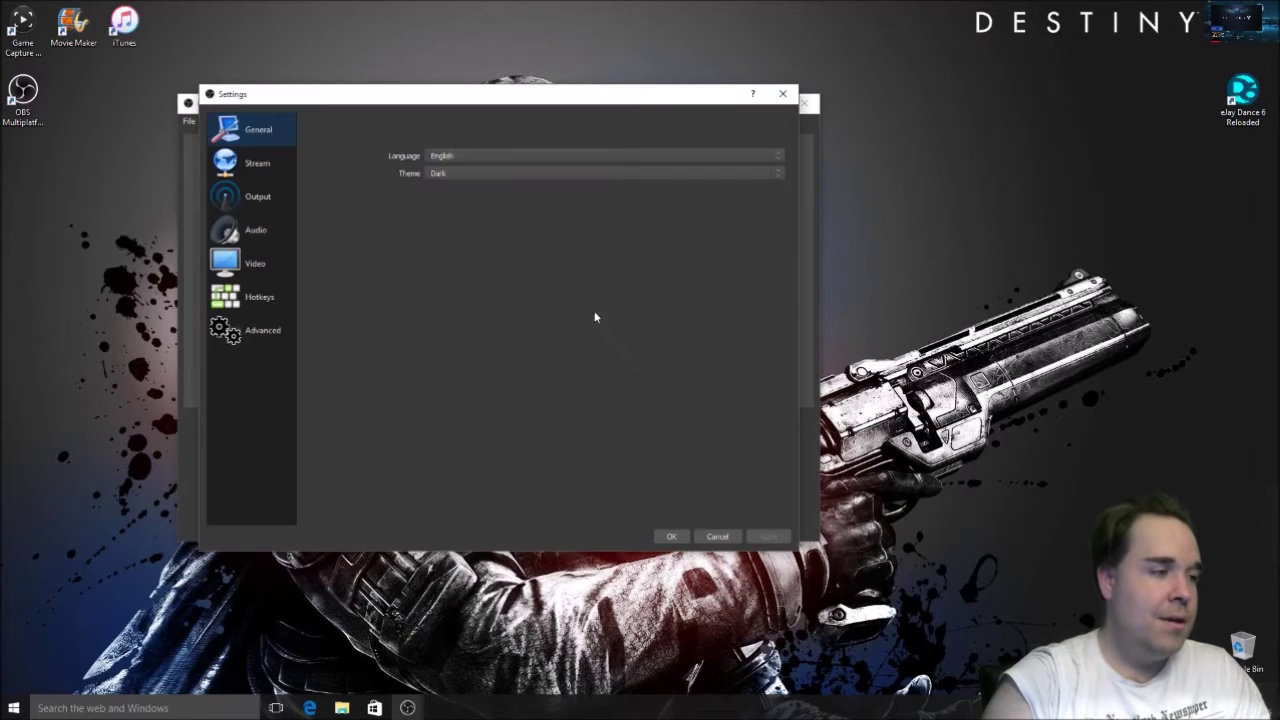
# - Confirm Twitch as the streaming service, then go to the Output page
pyautogui.click(260, 166)
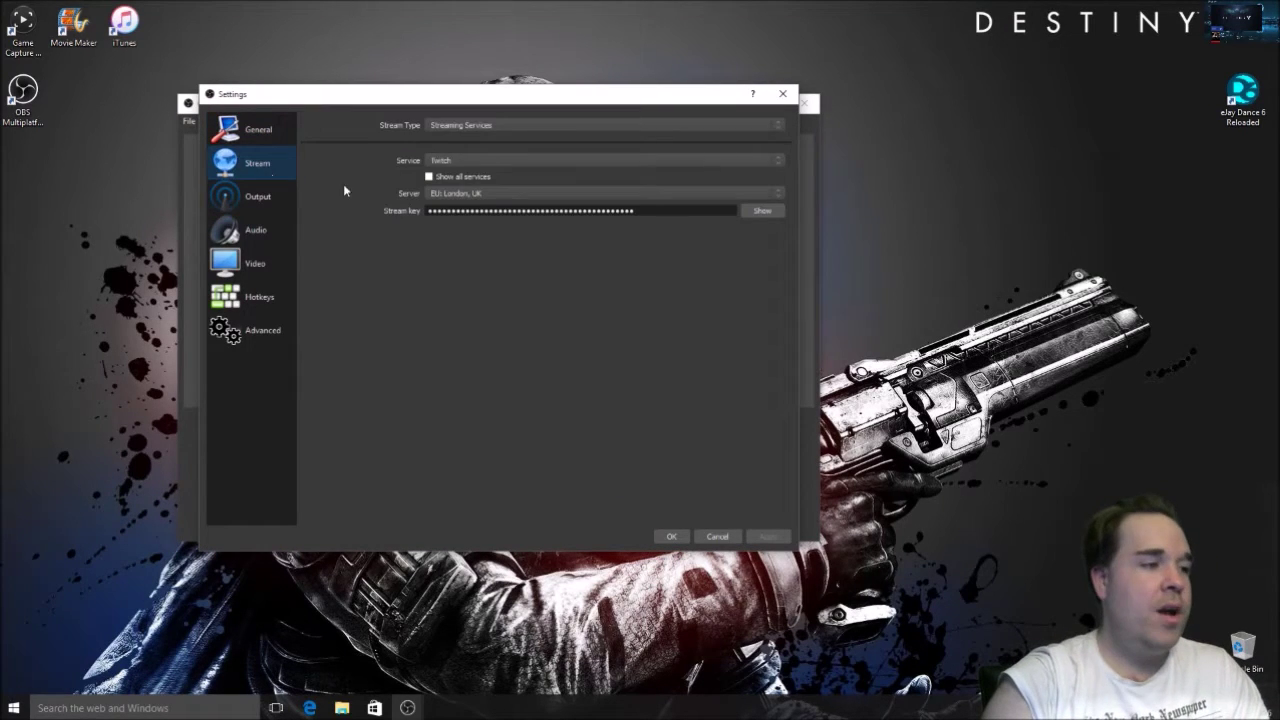
pyautogui.click(480, 164)
pyautogui.click(480, 170)
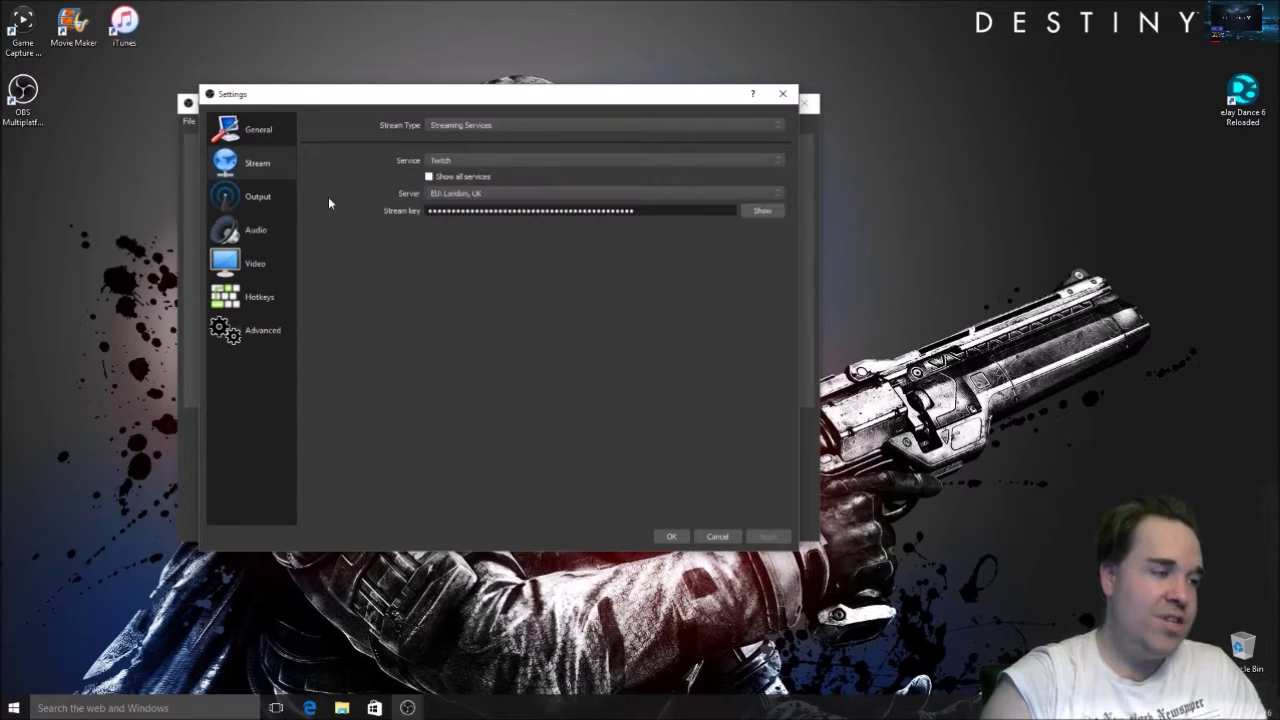
pyautogui.click(270, 200)
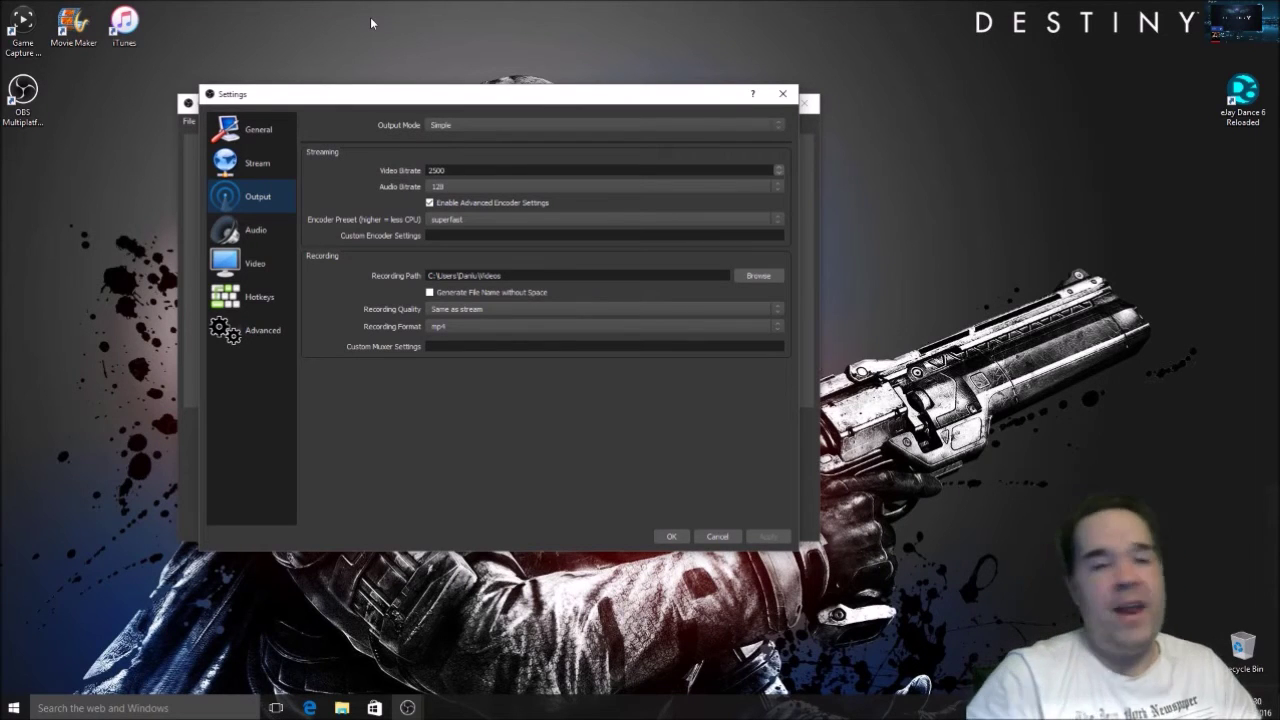
pyautogui.click(487, 168)
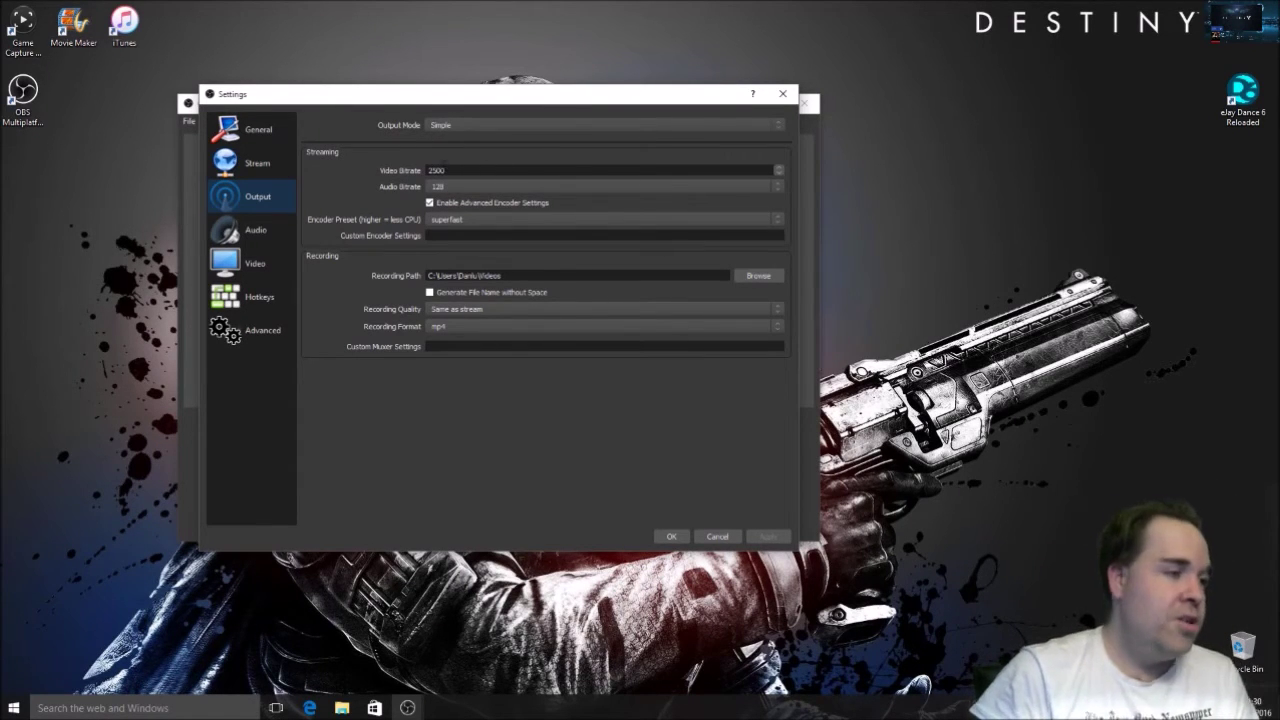
# - Set the audio bitrate back to 128 after briefly trying 112
pyautogui.click(467, 185)
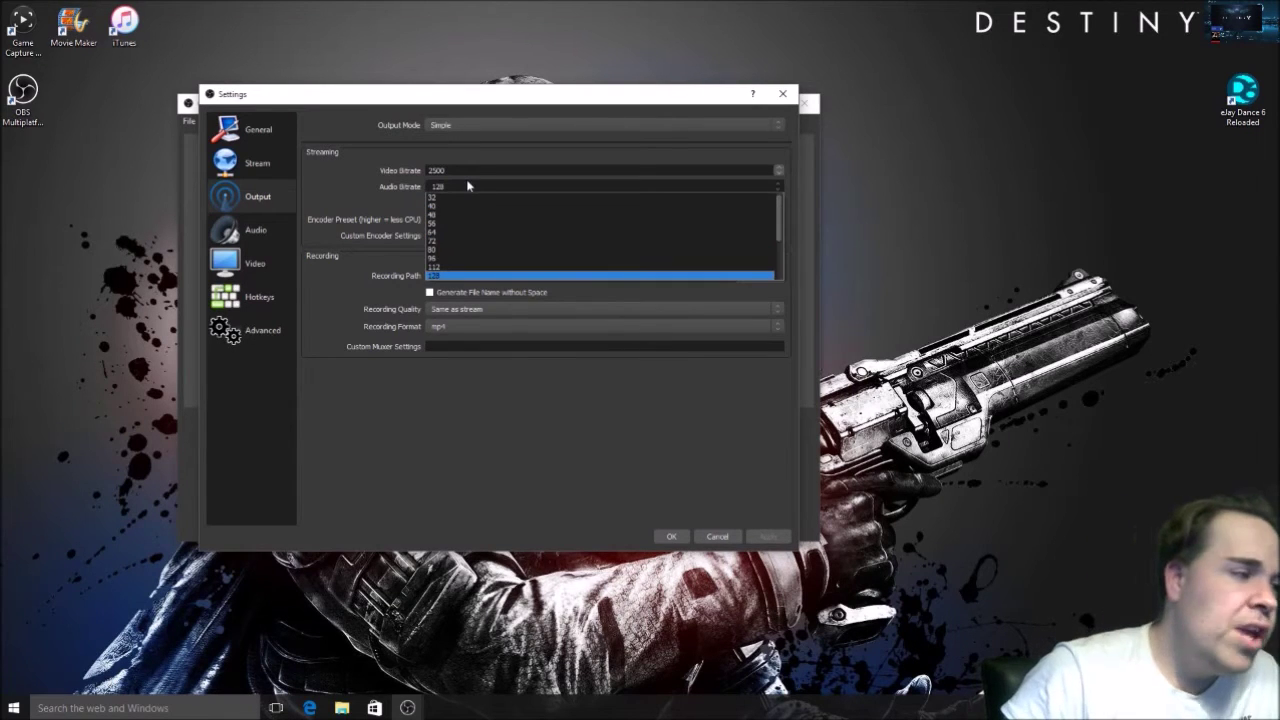
pyautogui.click(450, 268)
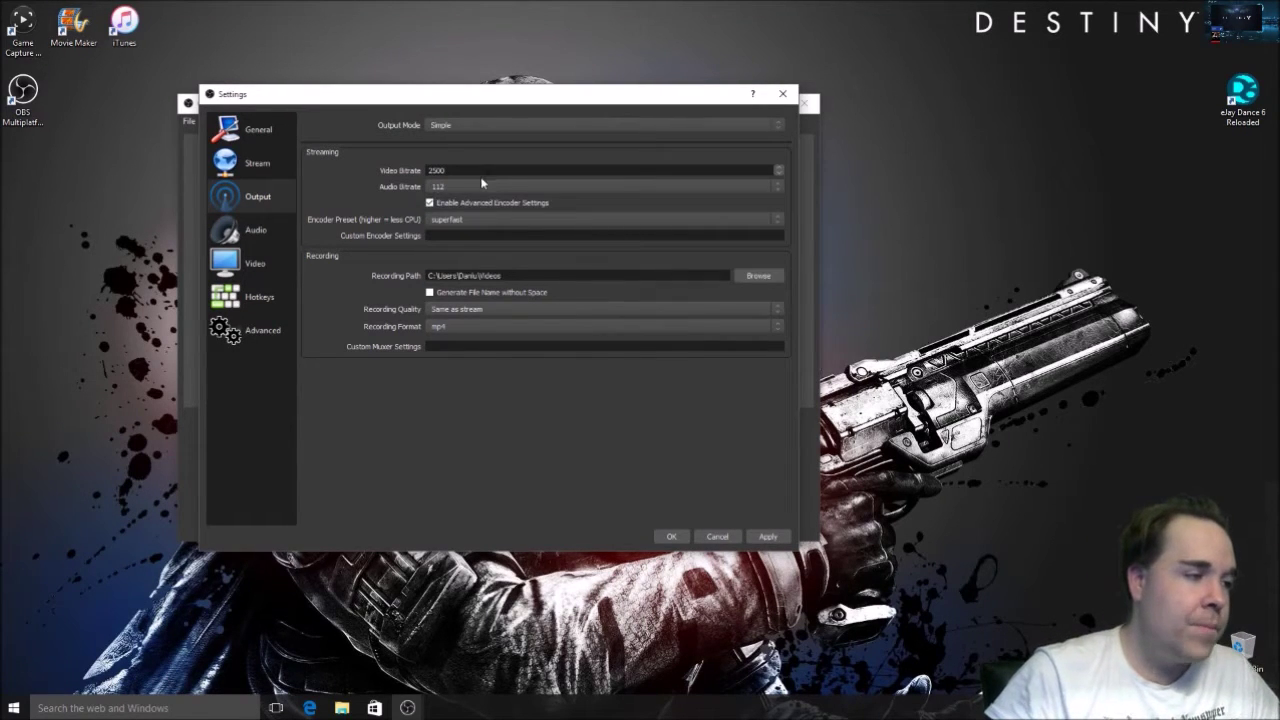
pyautogui.click(481, 183)
pyautogui.click(446, 283)
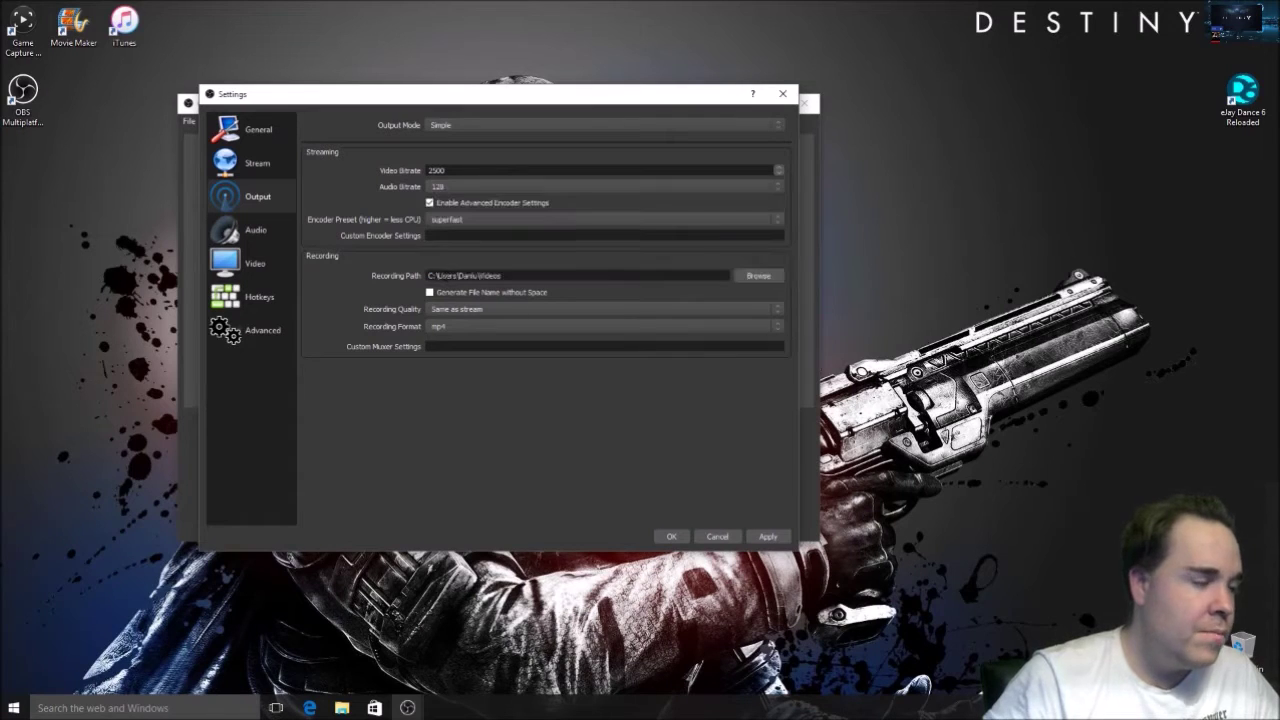
# - Enable advanced encoder settings, keep the superfast preset, and apply the output changes
pyautogui.click(430, 203)
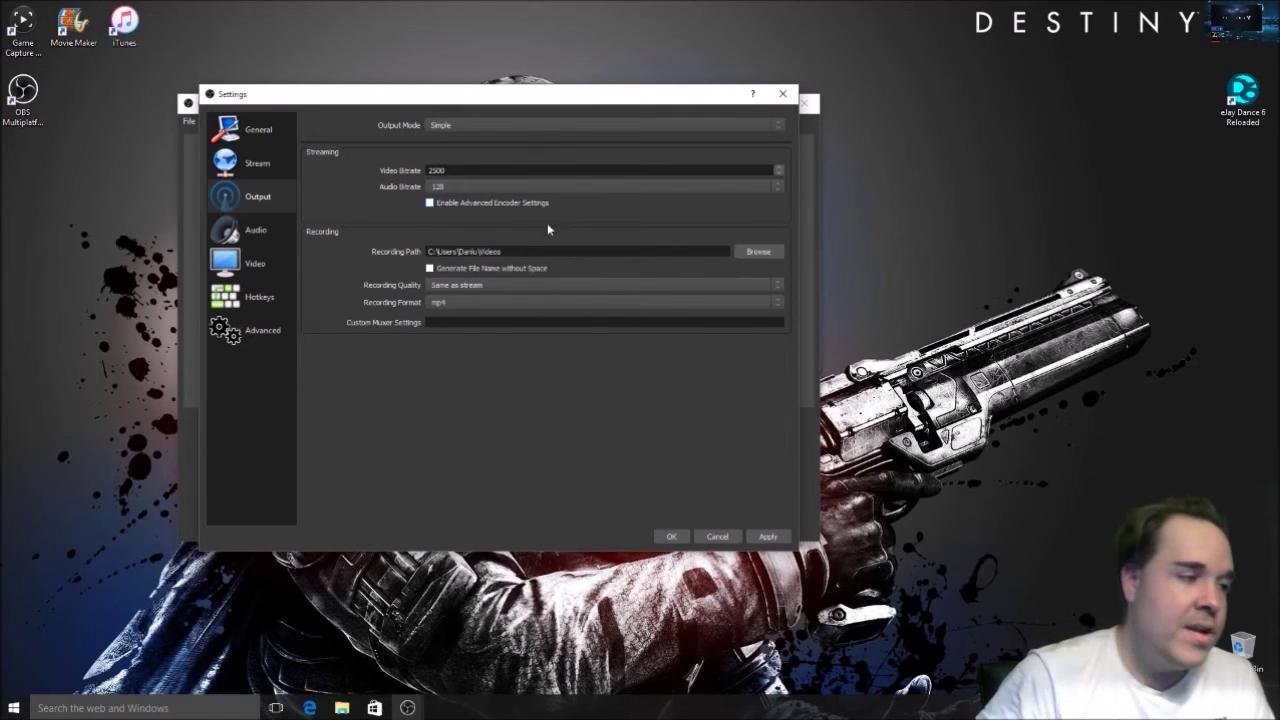
pyautogui.click(430, 203)
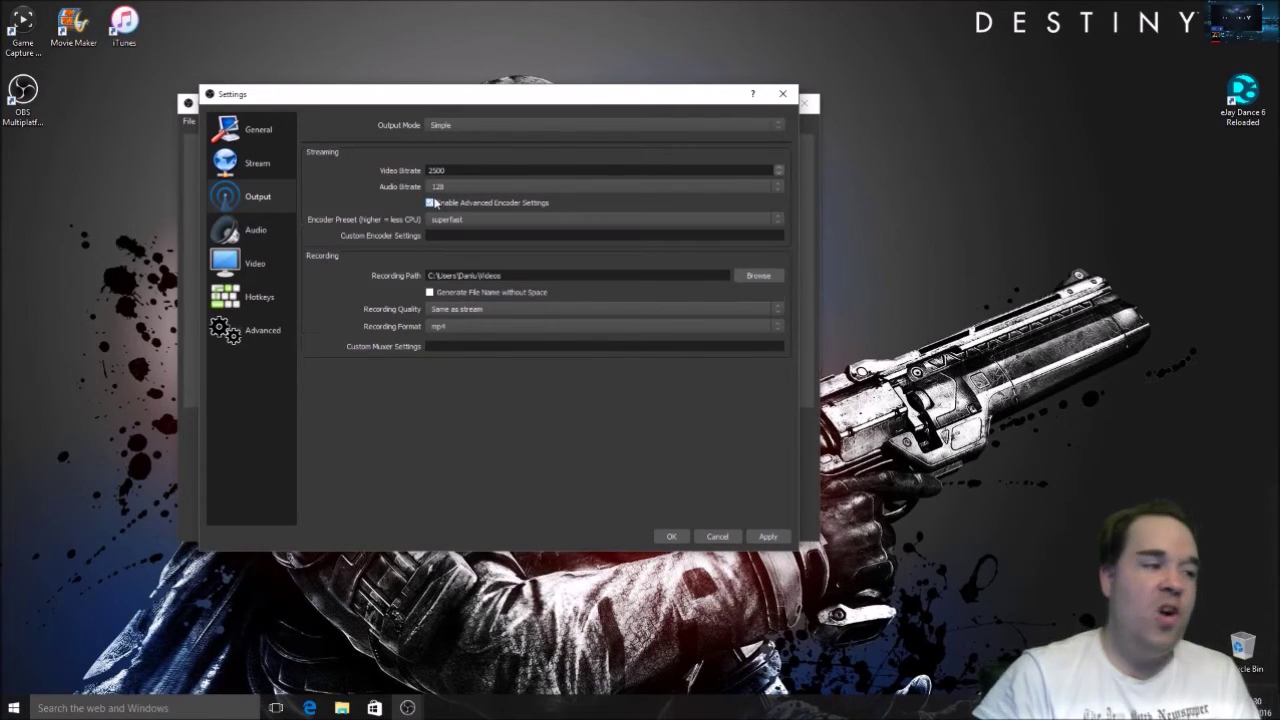
pyautogui.click(522, 221)
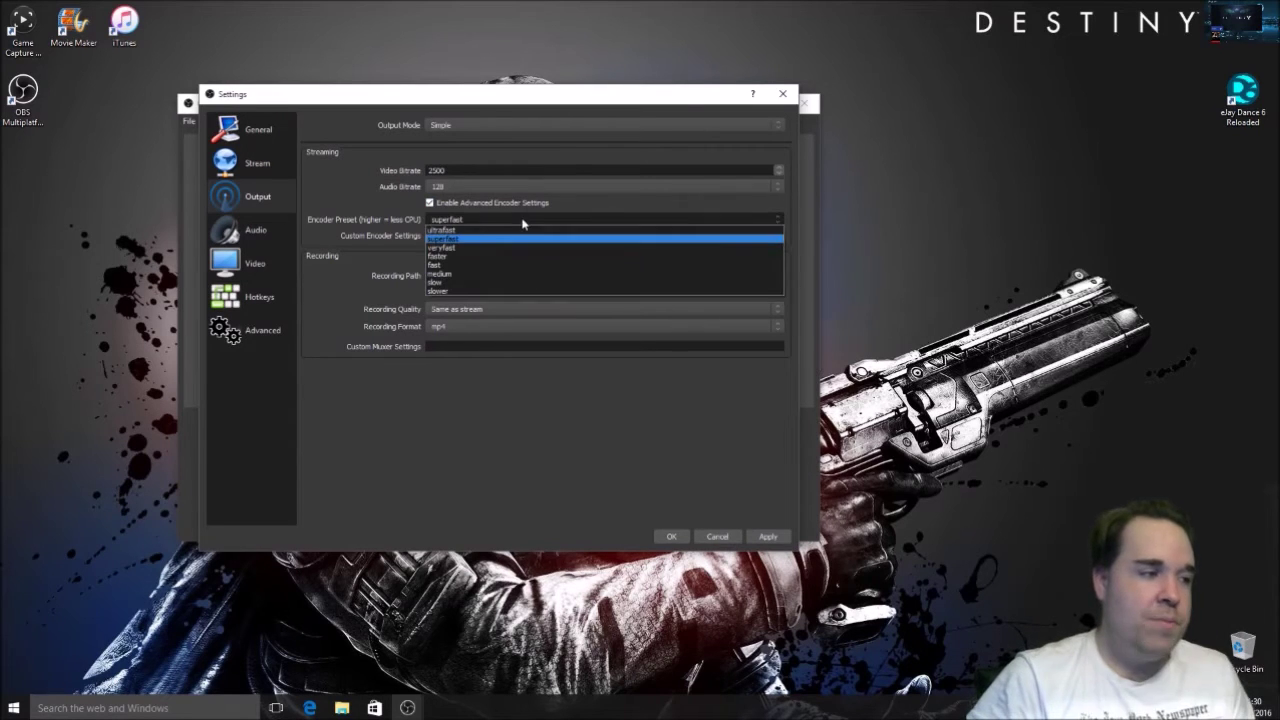
pyautogui.click(463, 240)
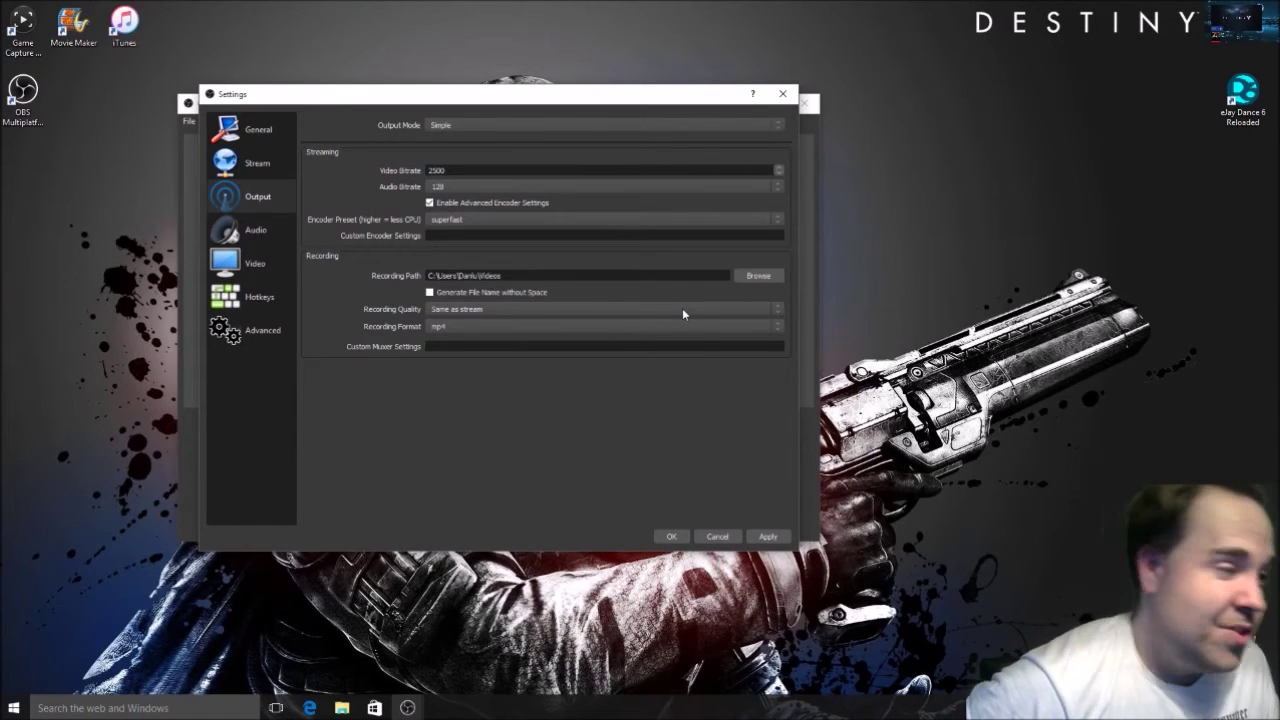
pyautogui.click(775, 540)
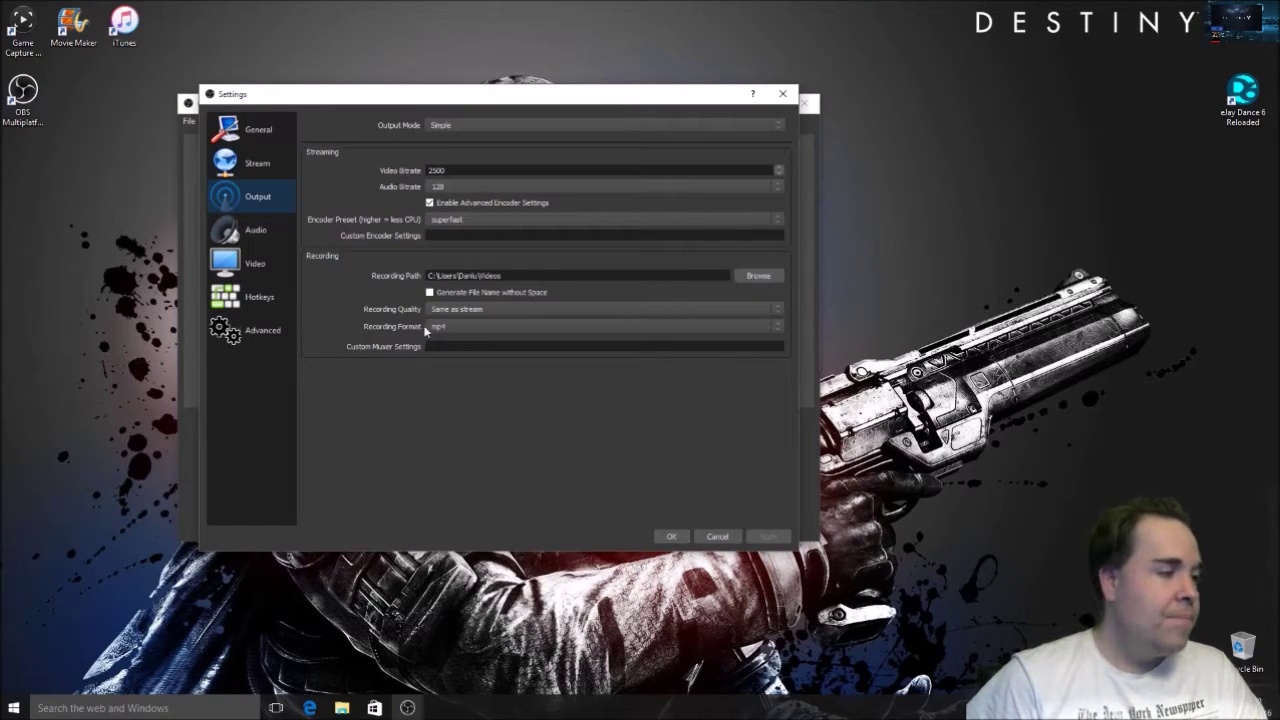
# - Set the video output resolution to 1280x720, keeping the Bilinear downscale filter
pyautogui.click(257, 234)
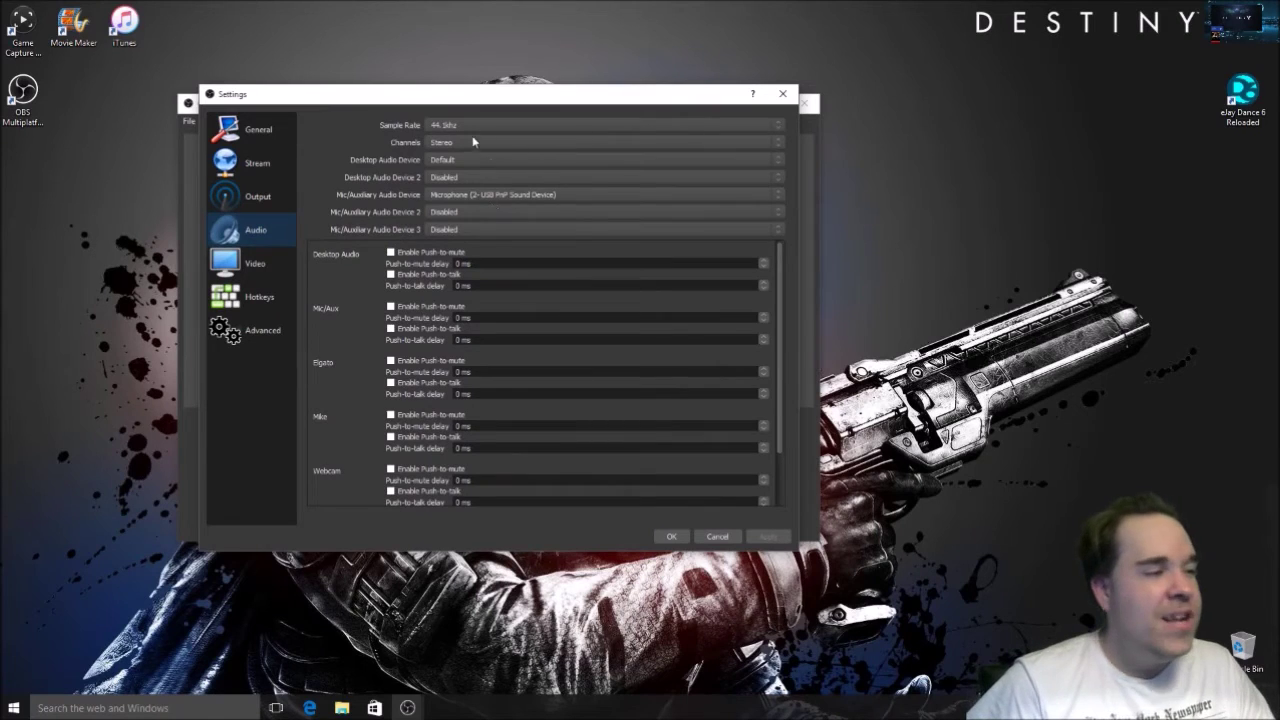
pyautogui.click(260, 272)
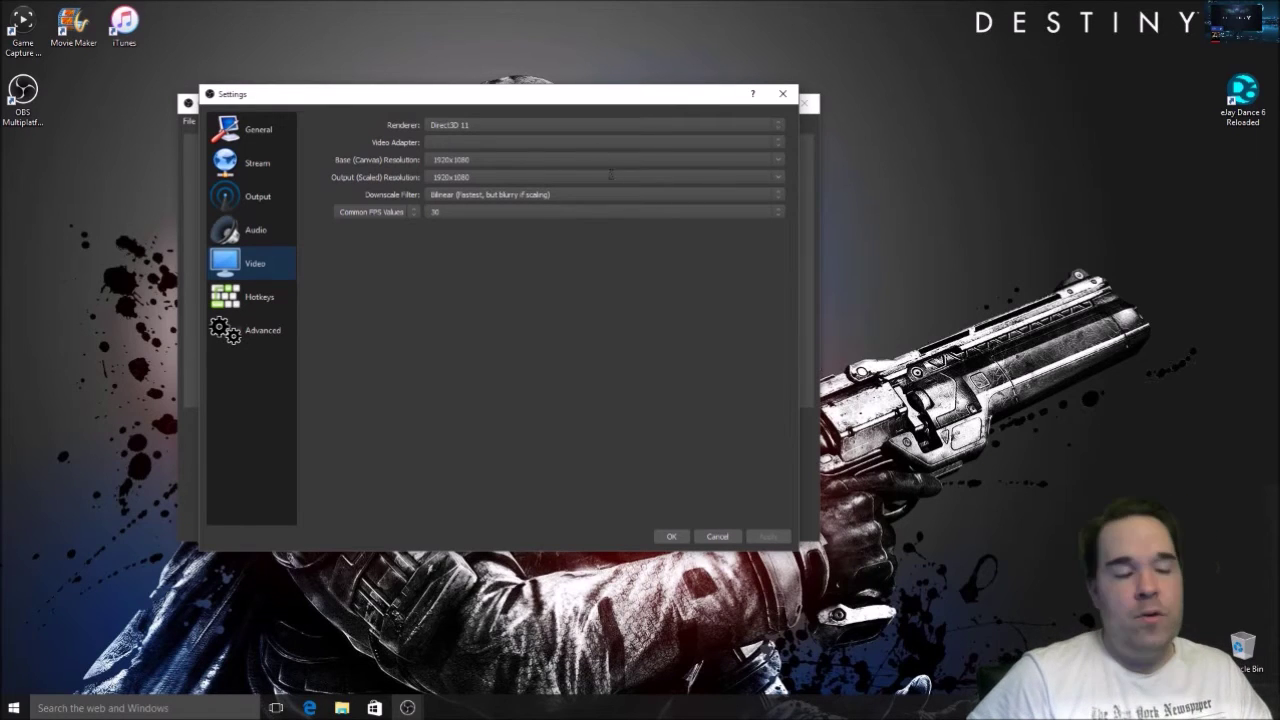
pyautogui.click(780, 178)
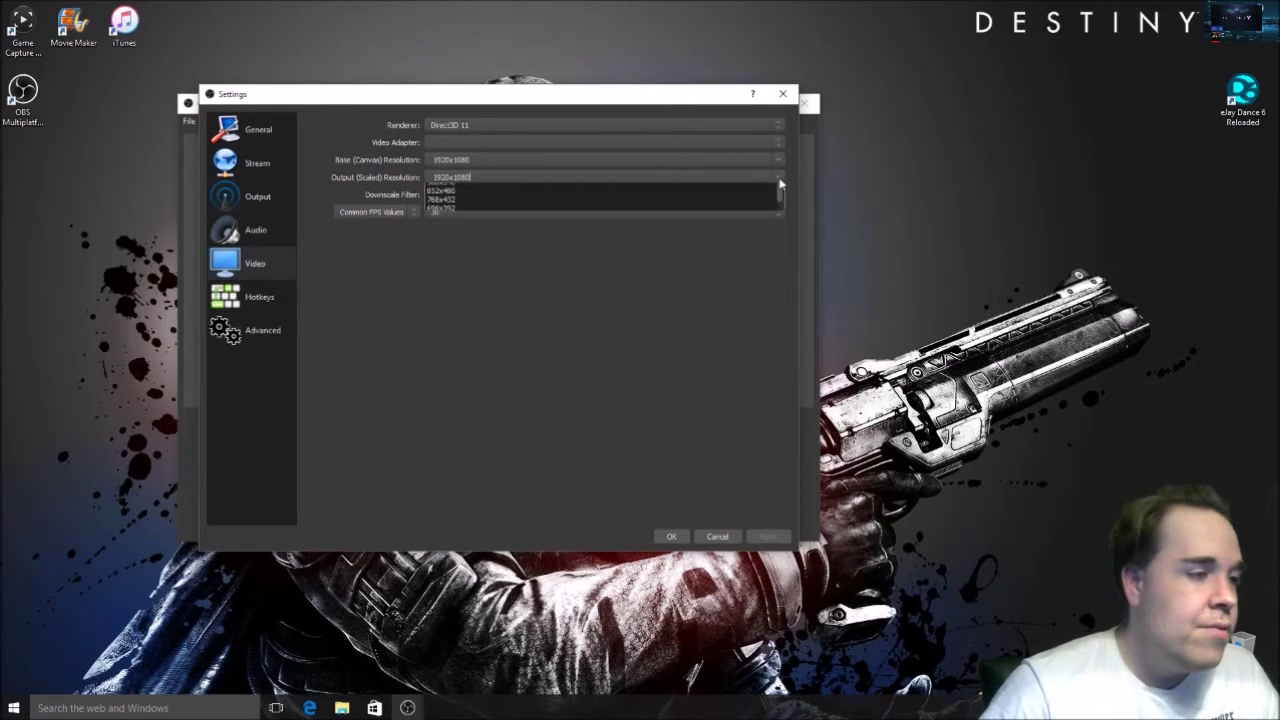
pyautogui.click(552, 212)
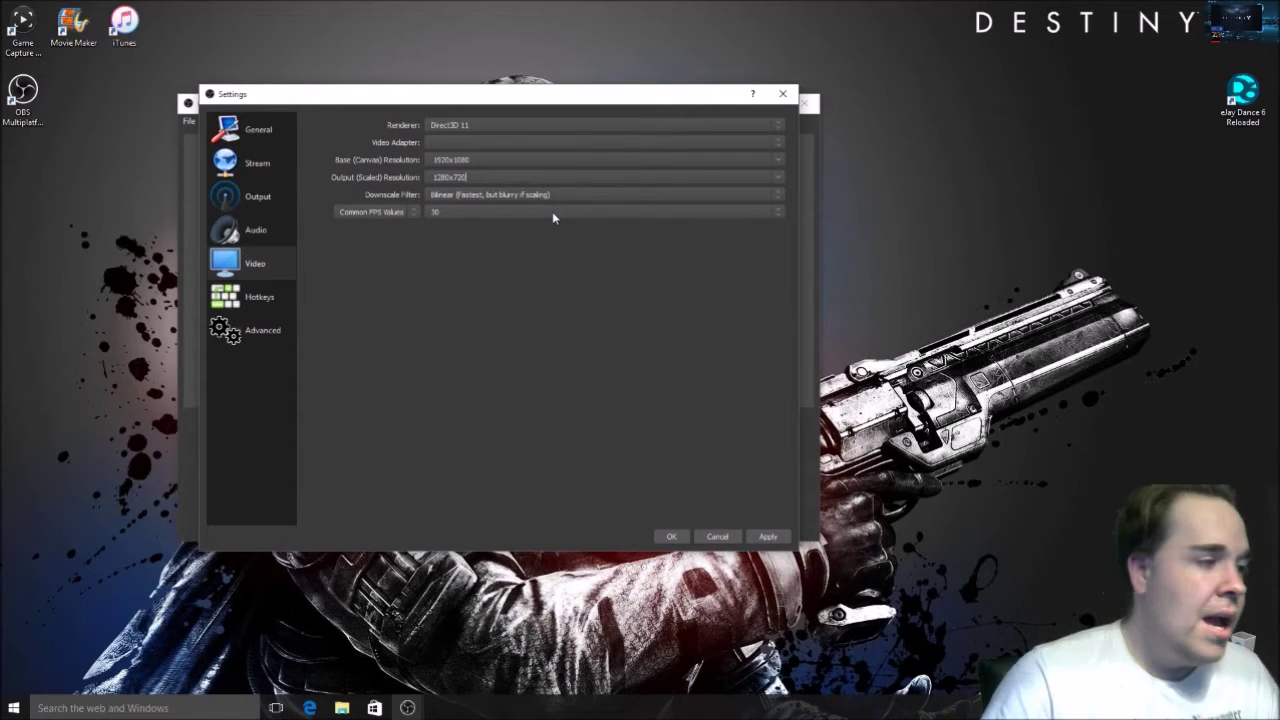
pyautogui.click(490, 197)
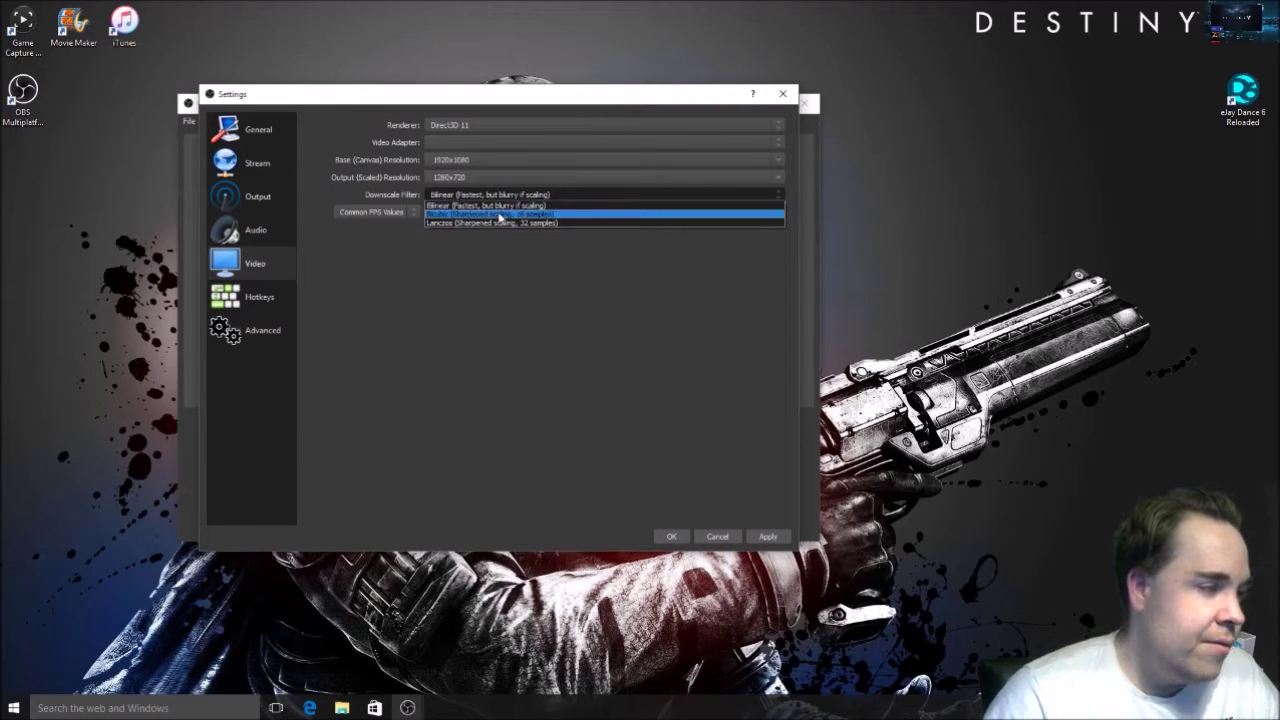
pyautogui.click(503, 206)
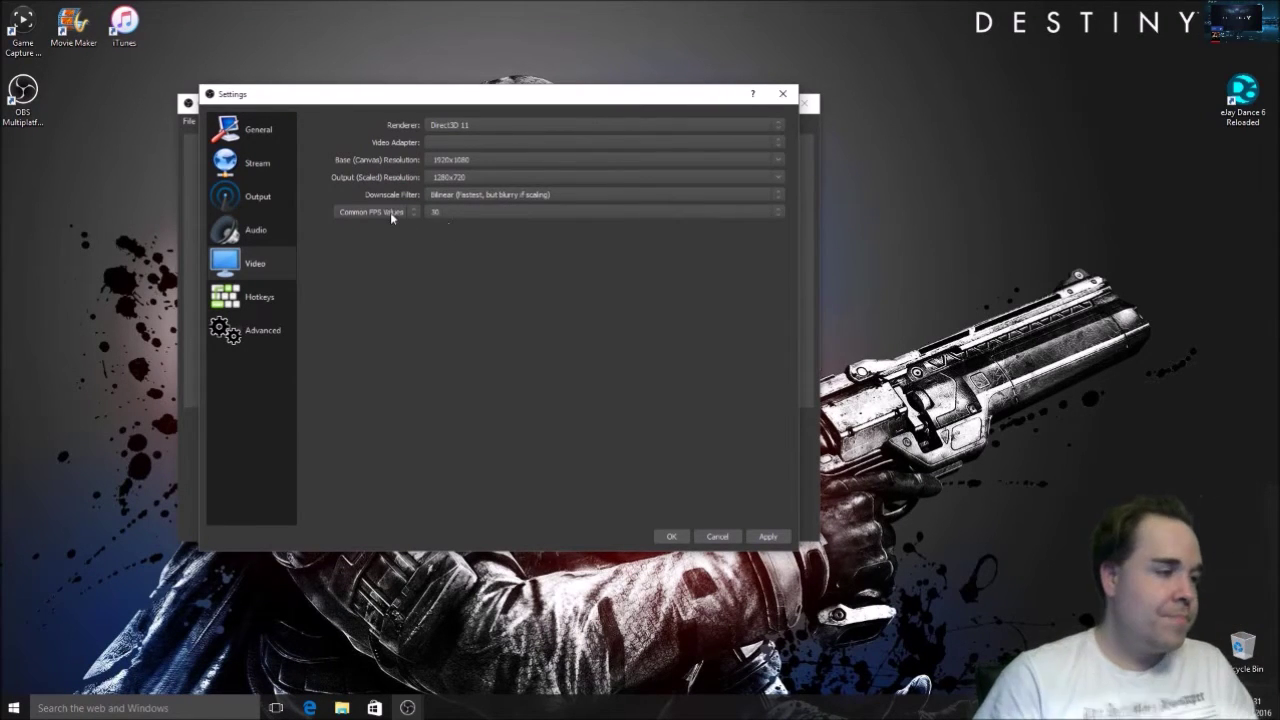
# - Set Common FPS Values to 30 after briefly picking 60
pyautogui.click(416, 211)
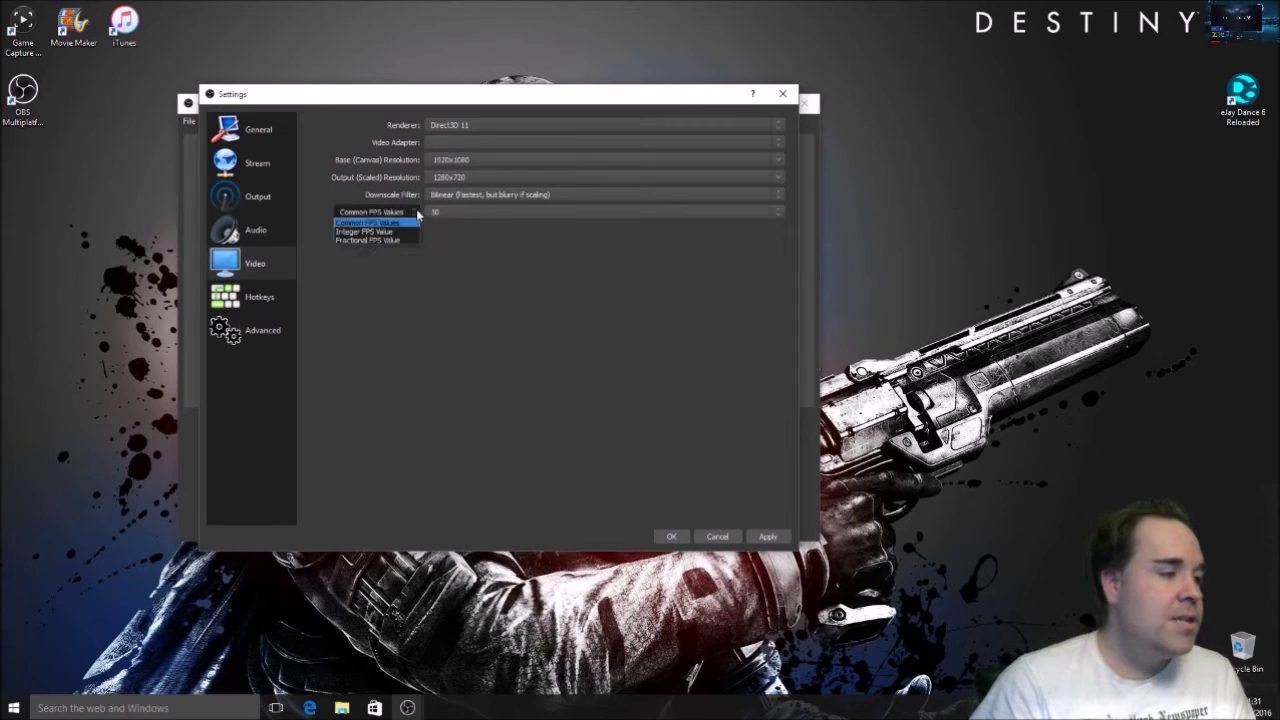
pyautogui.click(372, 213)
pyautogui.click(473, 213)
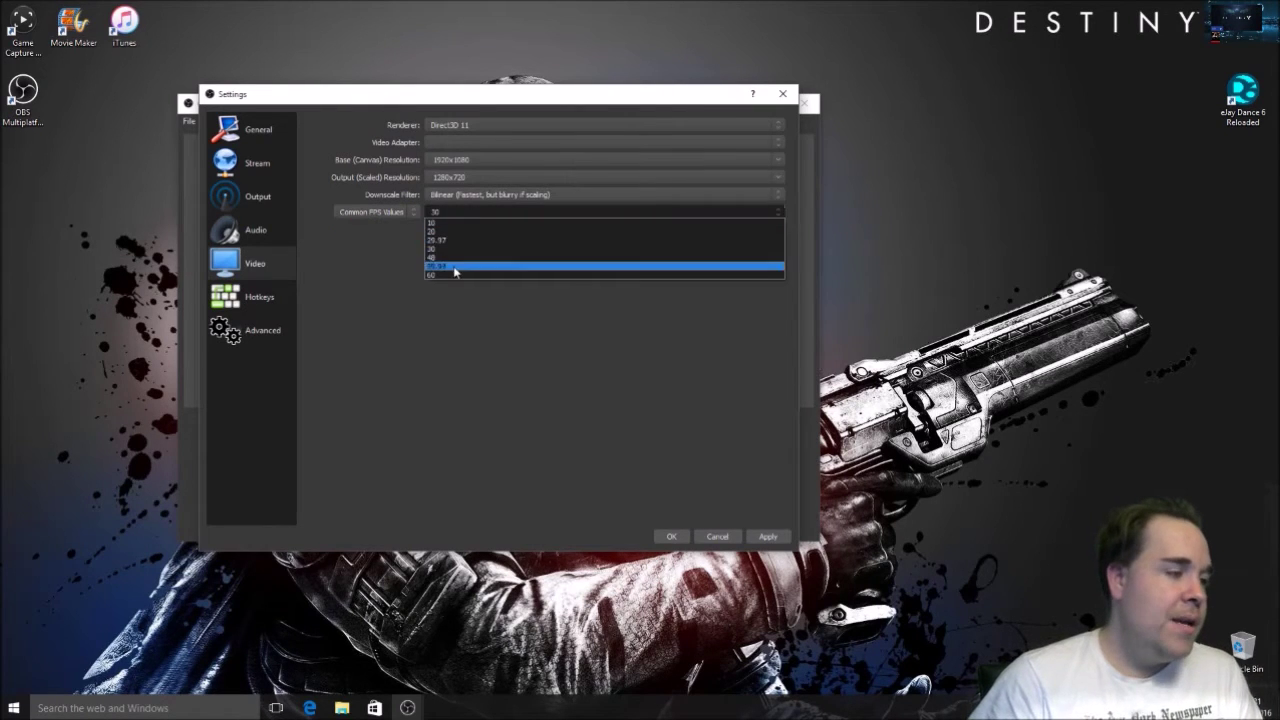
pyautogui.click(452, 266)
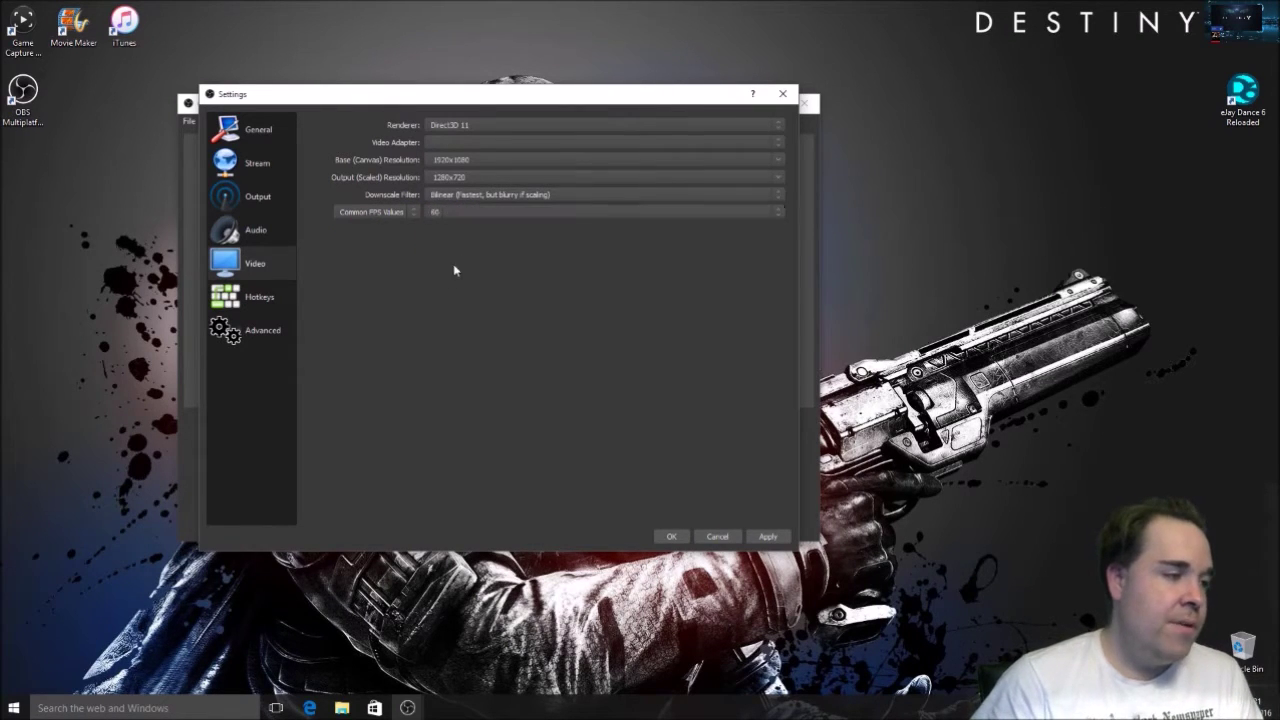
pyautogui.click(466, 212)
pyautogui.click(464, 207)
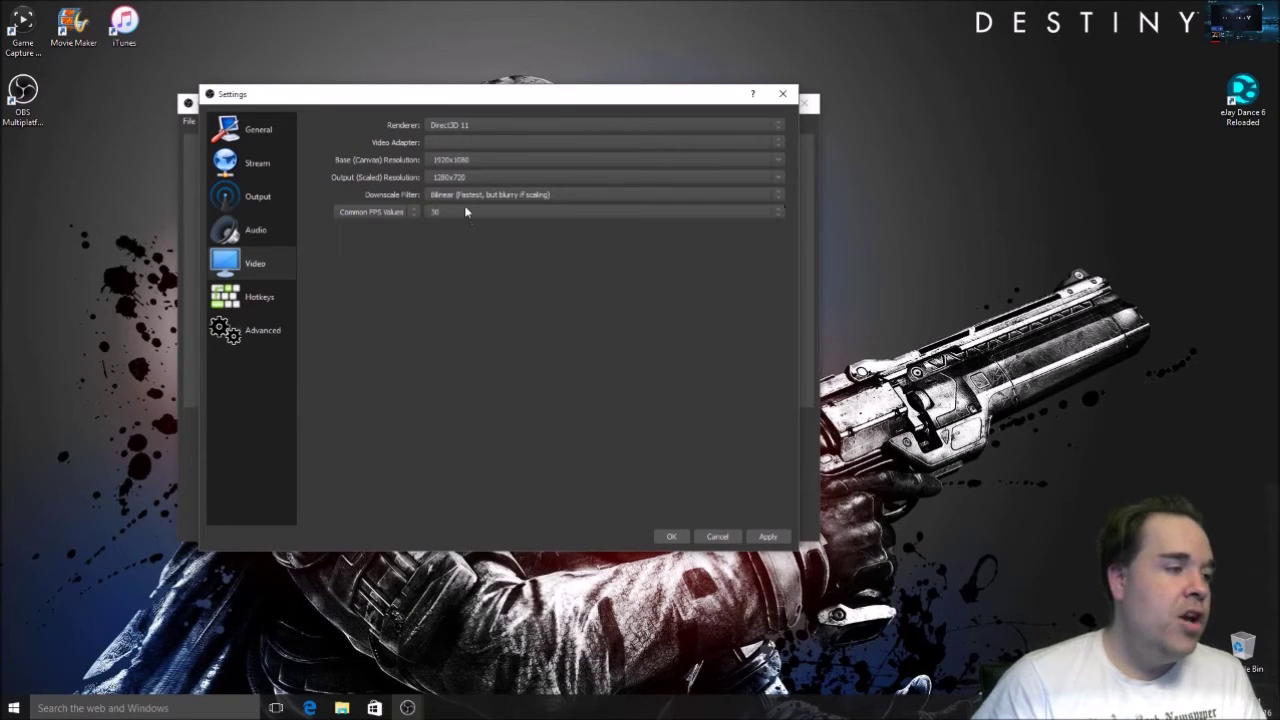
pyautogui.click(464, 207)
pyautogui.click(465, 212)
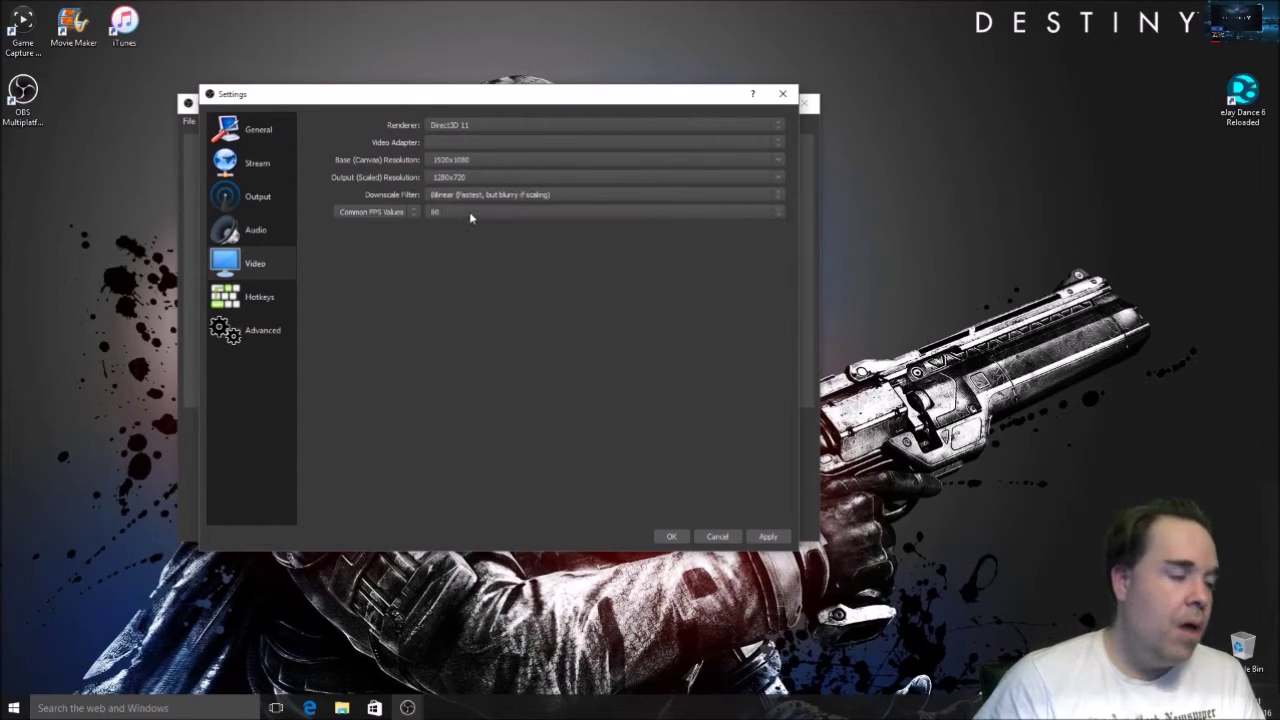
pyautogui.click(469, 211)
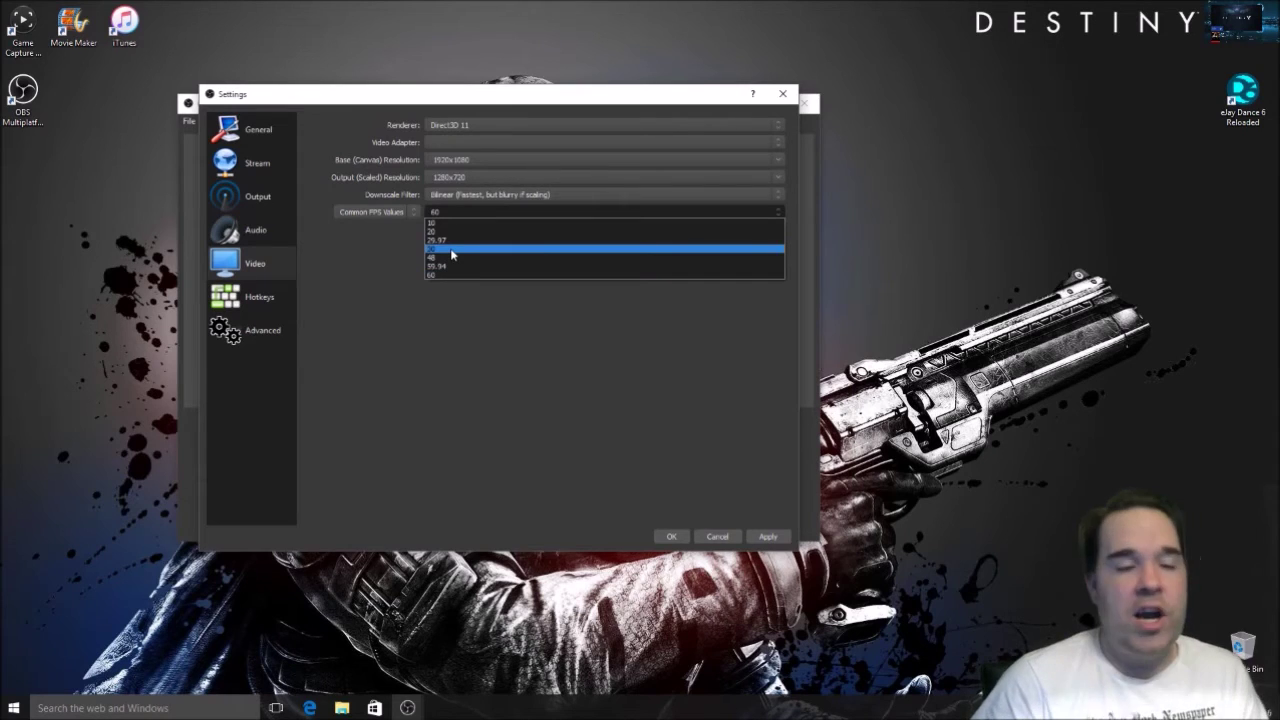
pyautogui.click(450, 250)
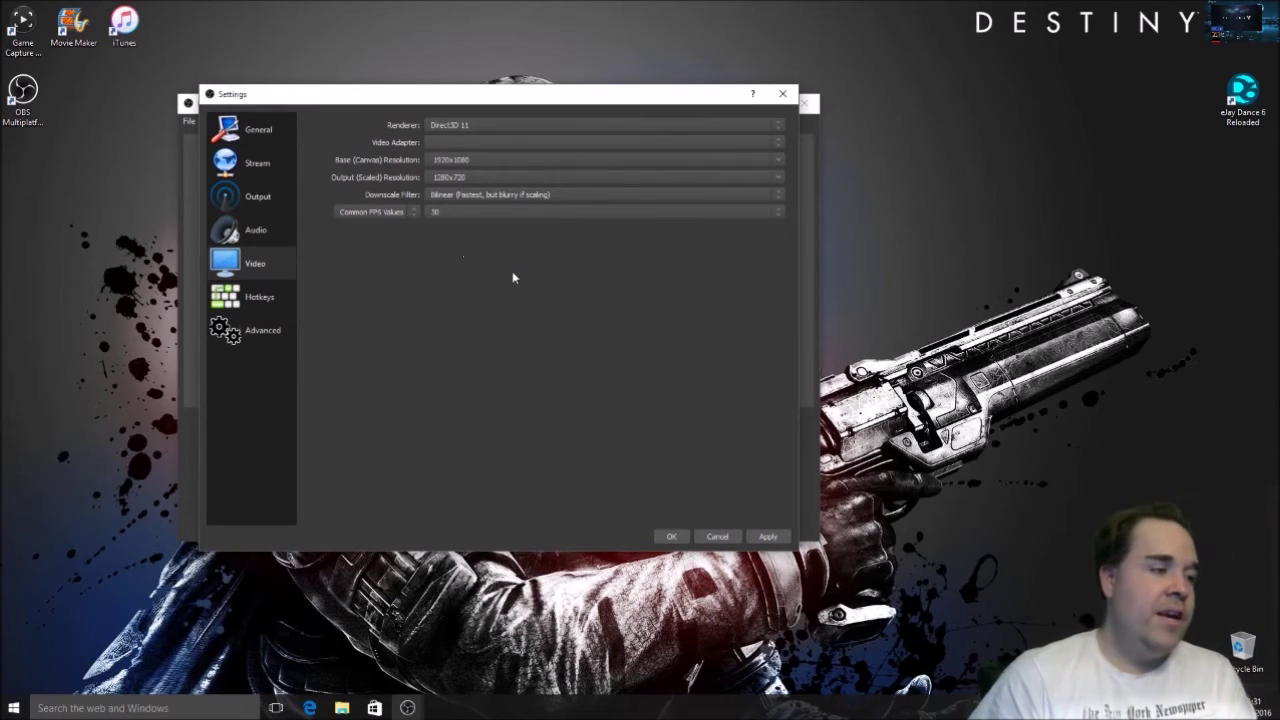
# - Apply the video settings, view the Advanced page, and close Settings with OK
pyautogui.click(769, 540)
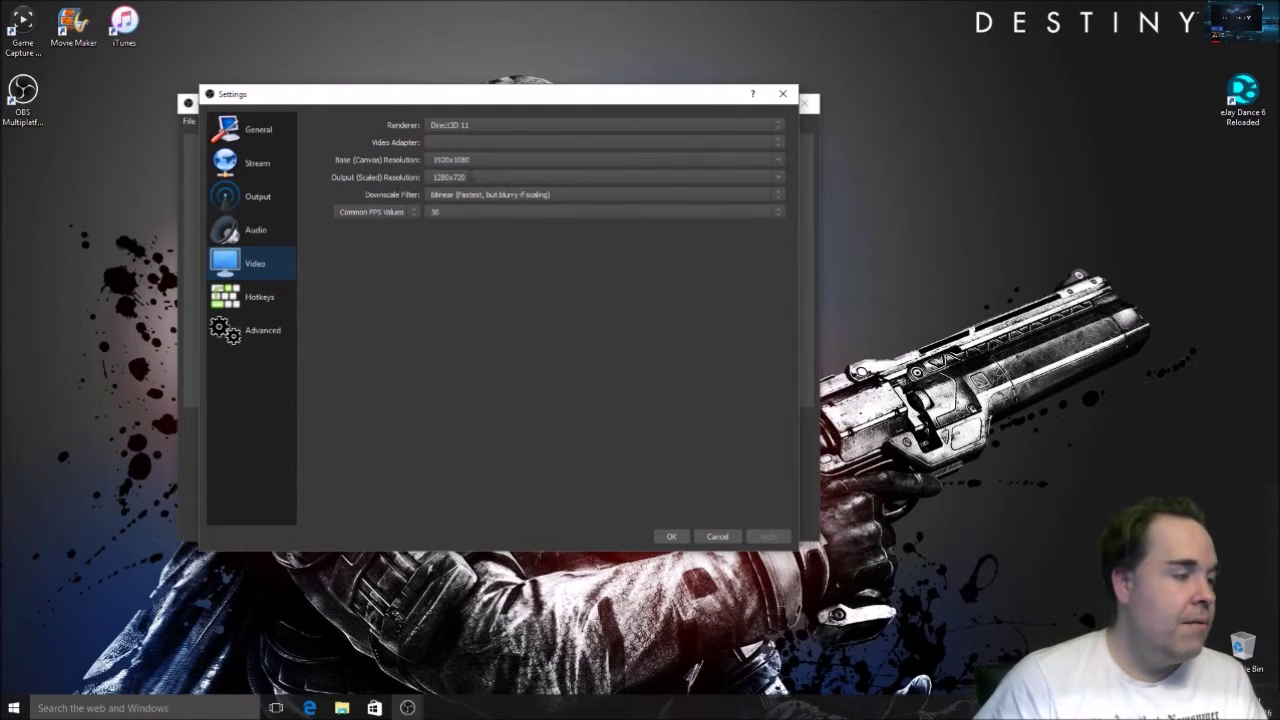
pyautogui.click(258, 332)
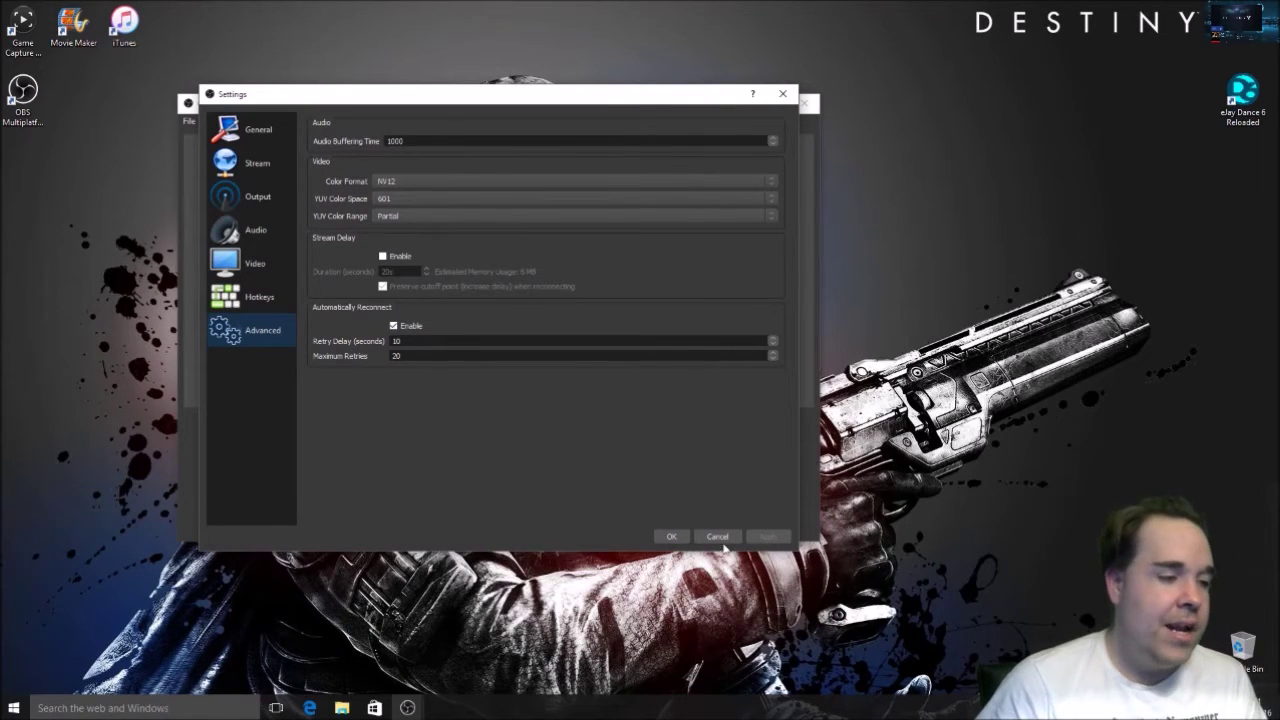
pyautogui.click(673, 536)
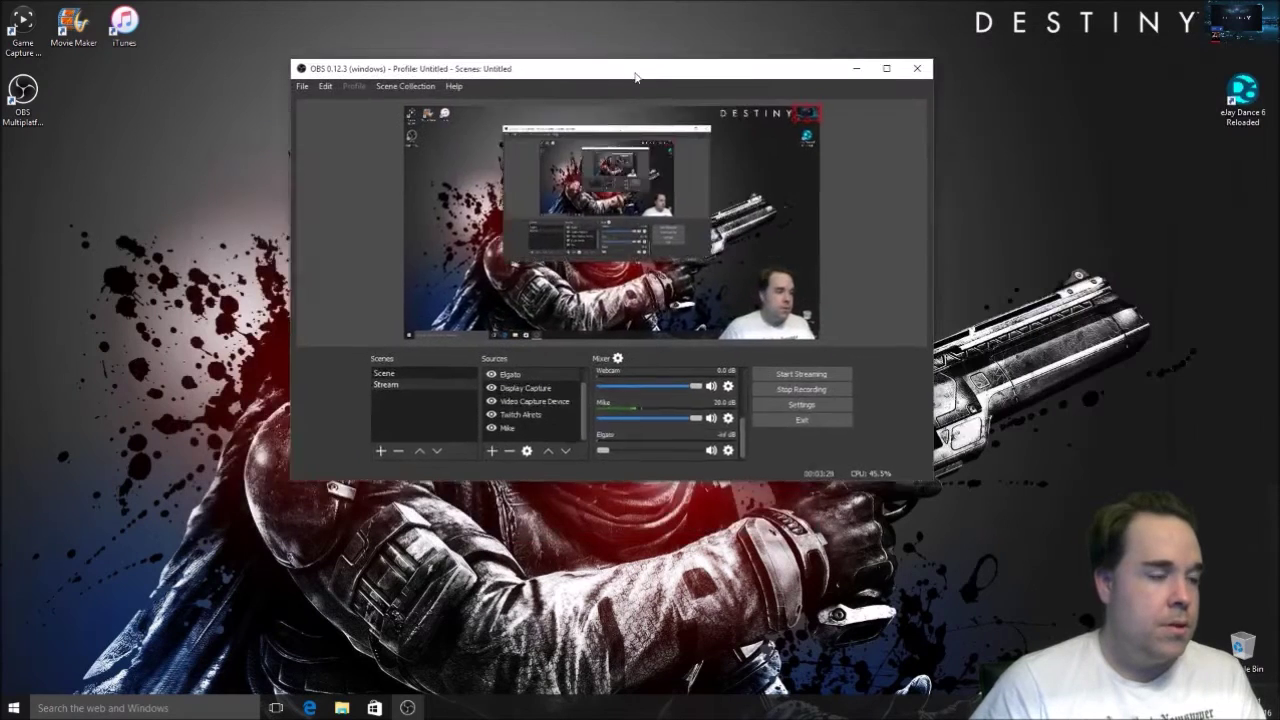
# - Drag the streaming OBS window into view and select the Elgato source
pyautogui.moveTo(635, 77); pyautogui.dragTo(600, 101)
pyautogui.click(538, 399)
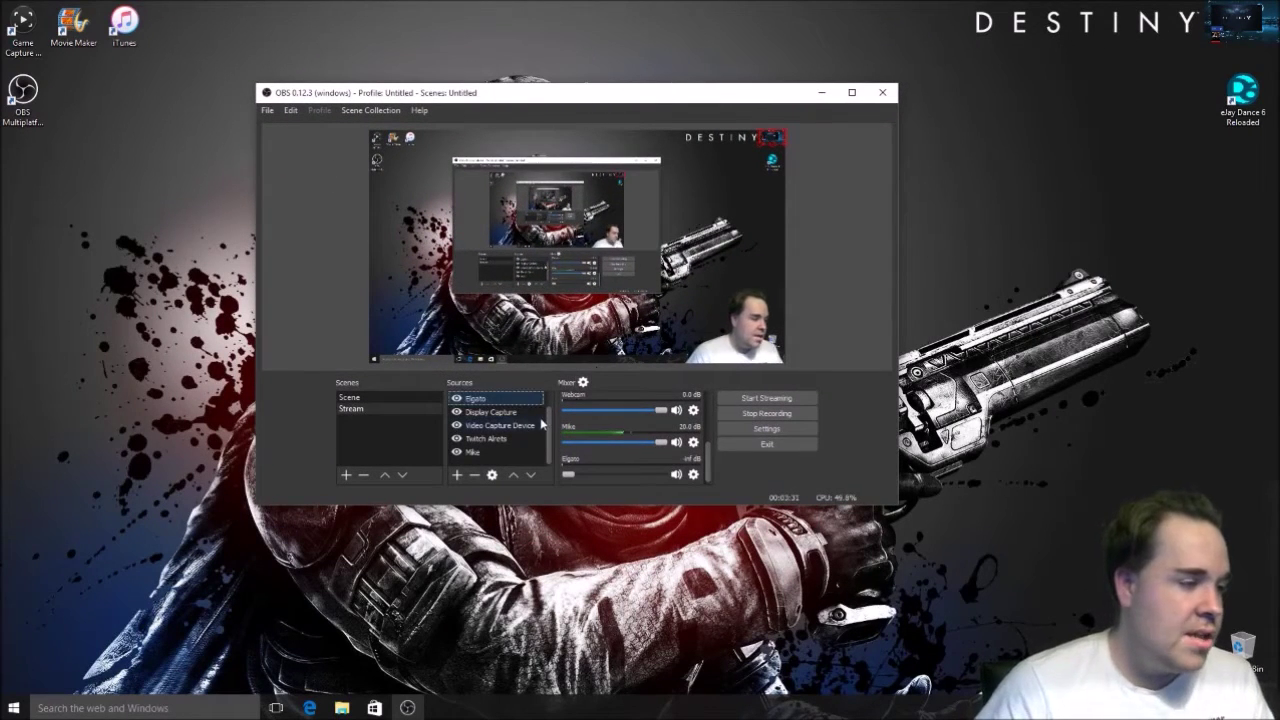
pyautogui.scroll(1, 549, 428)
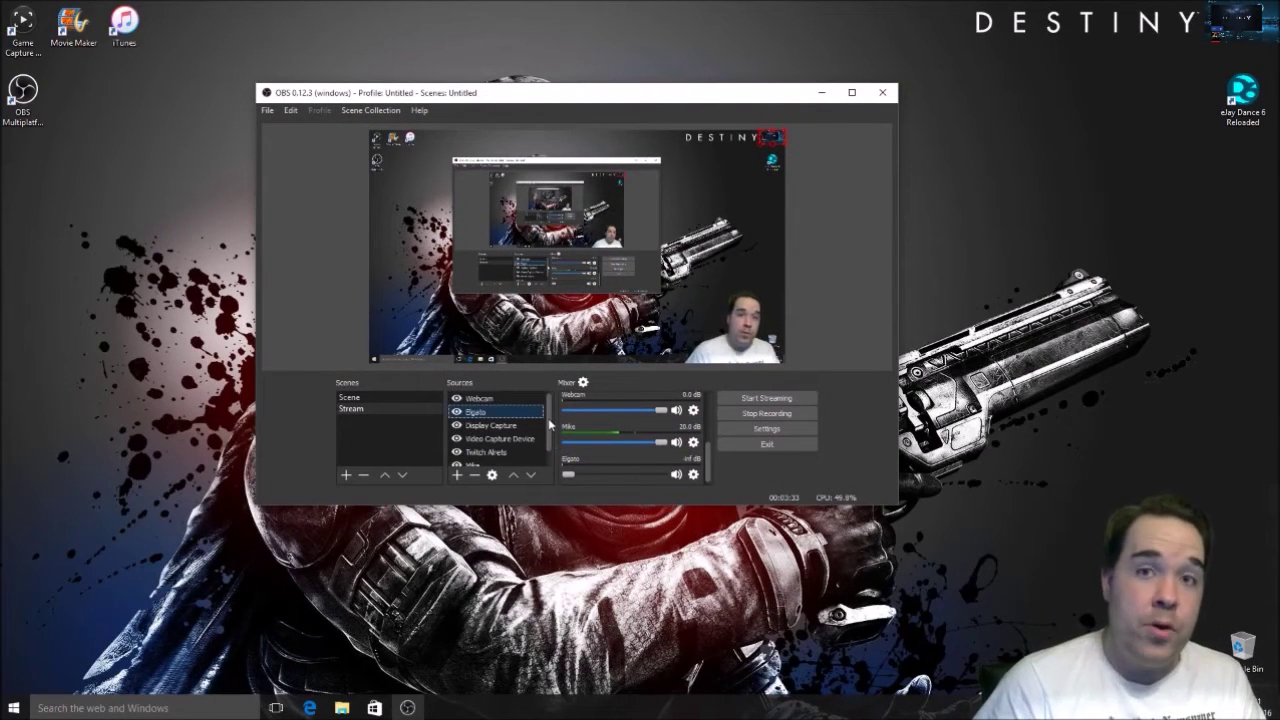
pyautogui.scroll(-1, 549, 428)
pyautogui.scroll(1, 549, 426)
pyautogui.scroll(-1, 549, 424)
pyautogui.scroll(1, 549, 424)
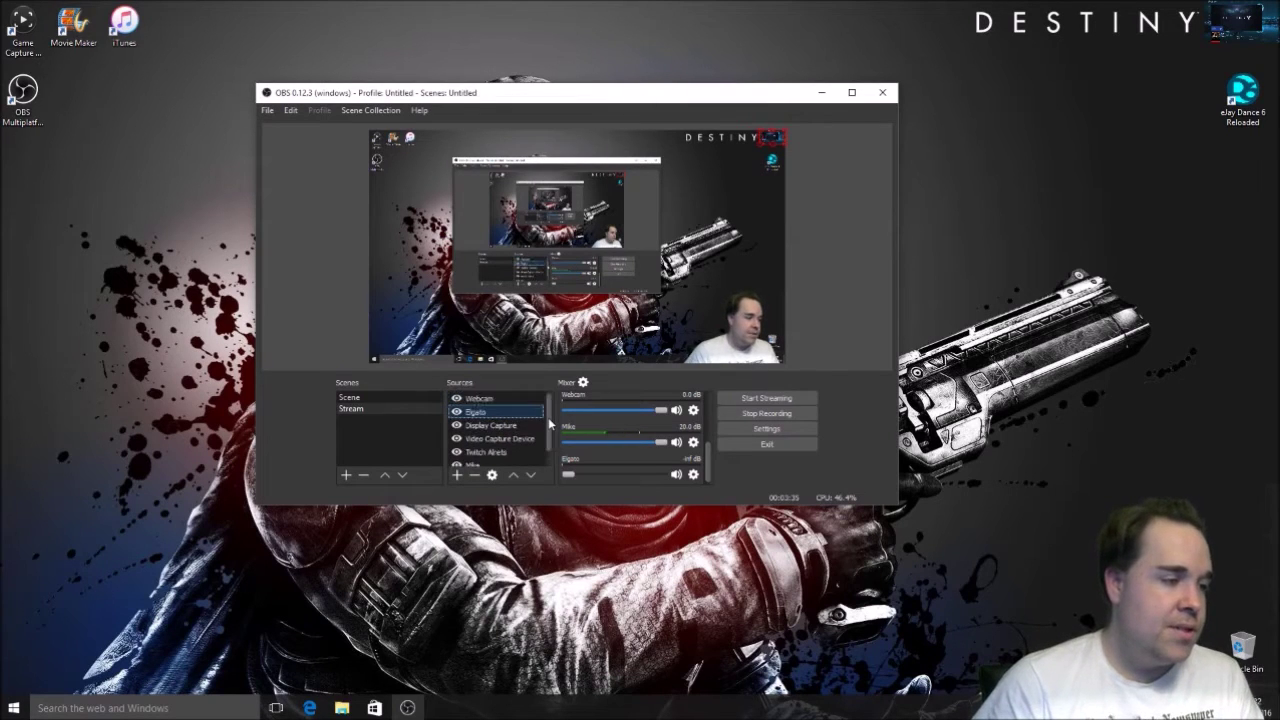
pyautogui.scroll(-1, 551, 422)
pyautogui.scroll(1, 553, 420)
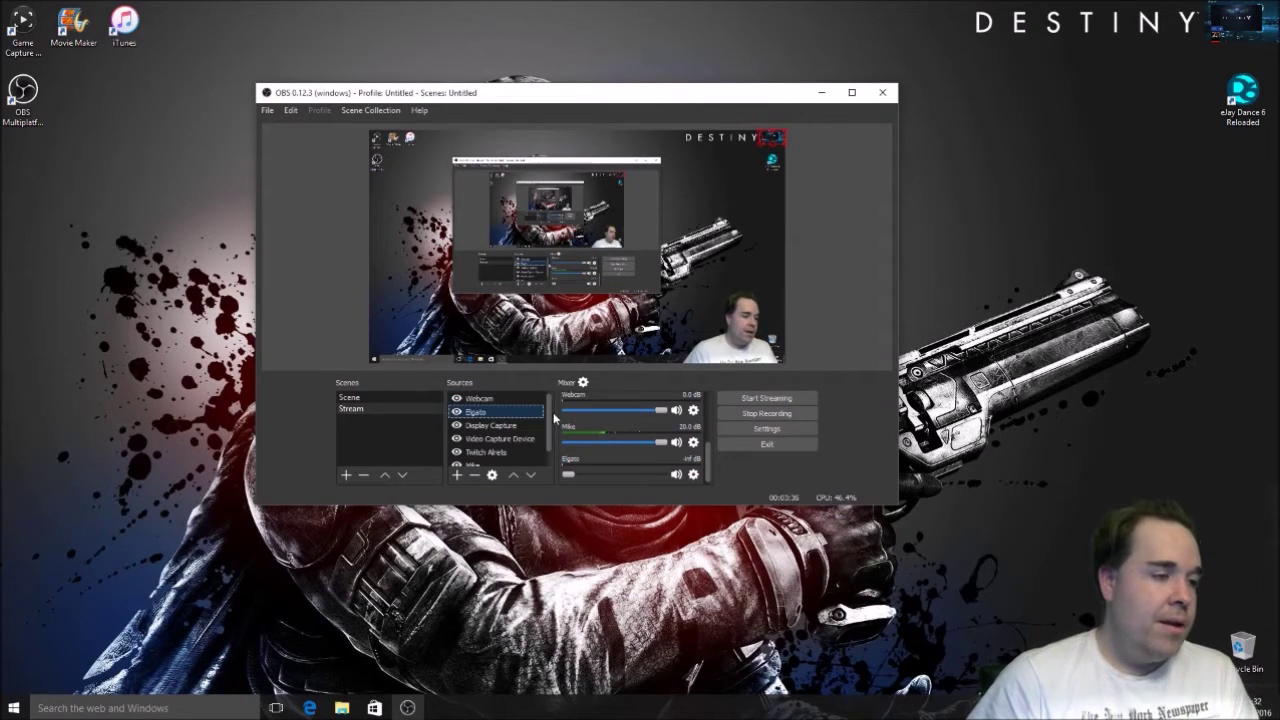
# - Set the Elgato source's video capture profile to HD 720 in its Properties, then deselect it
pyautogui.rightClick(489, 415)
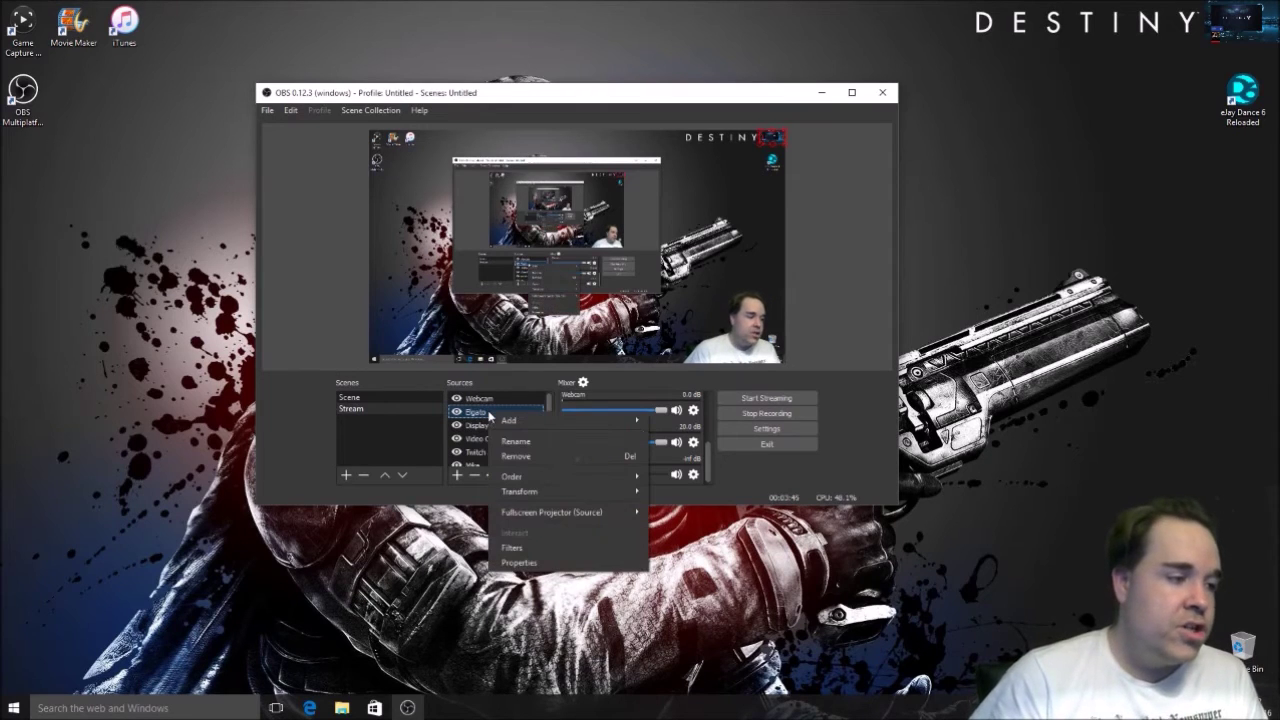
pyautogui.click(563, 563)
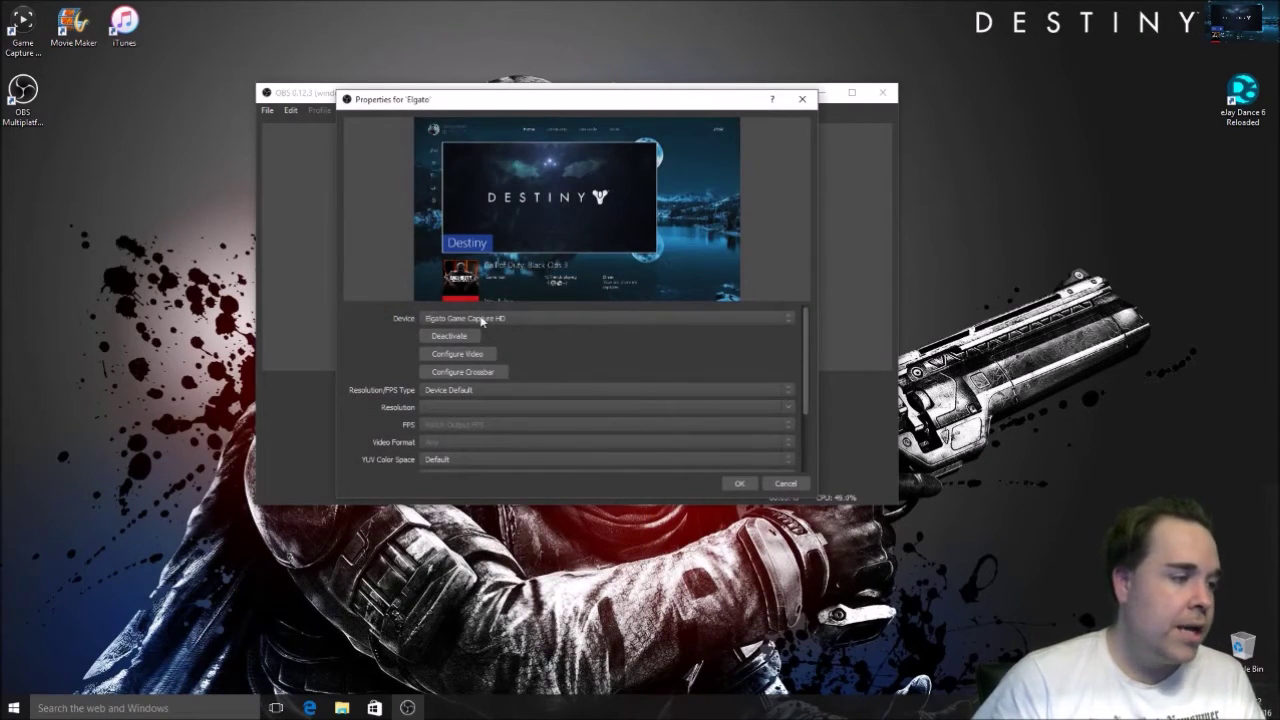
pyautogui.click(468, 357)
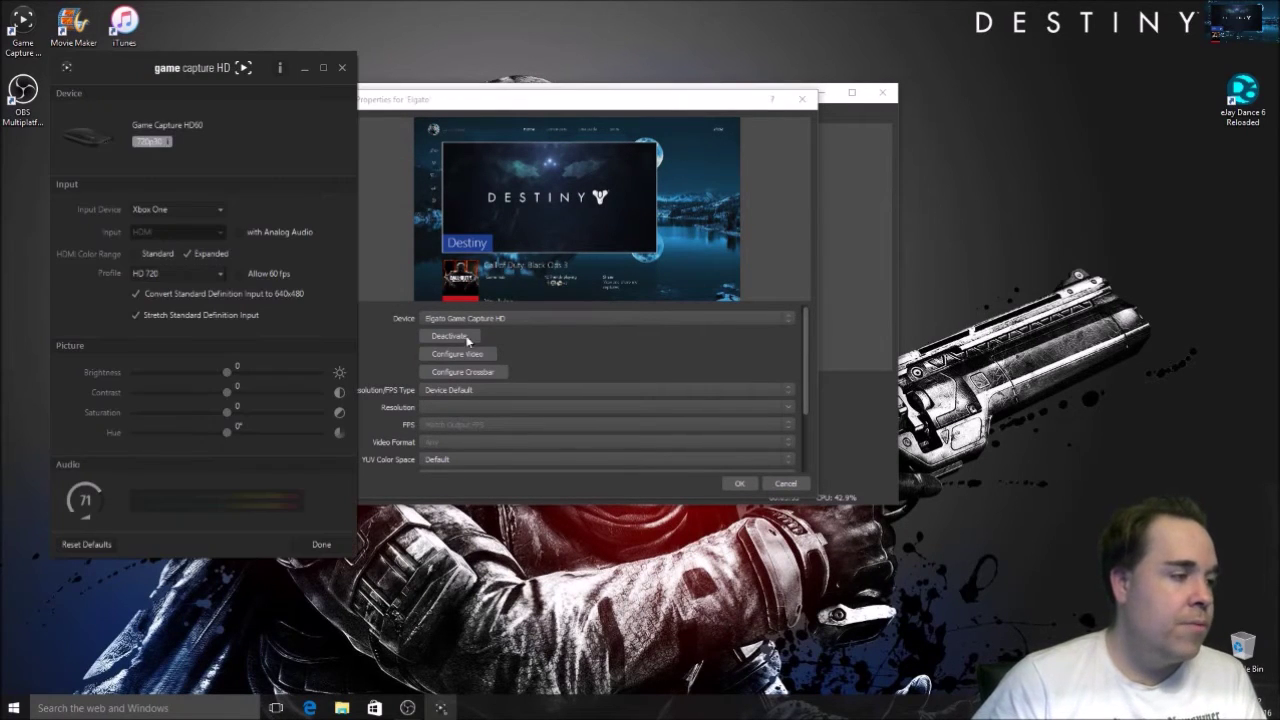
pyautogui.click(221, 277)
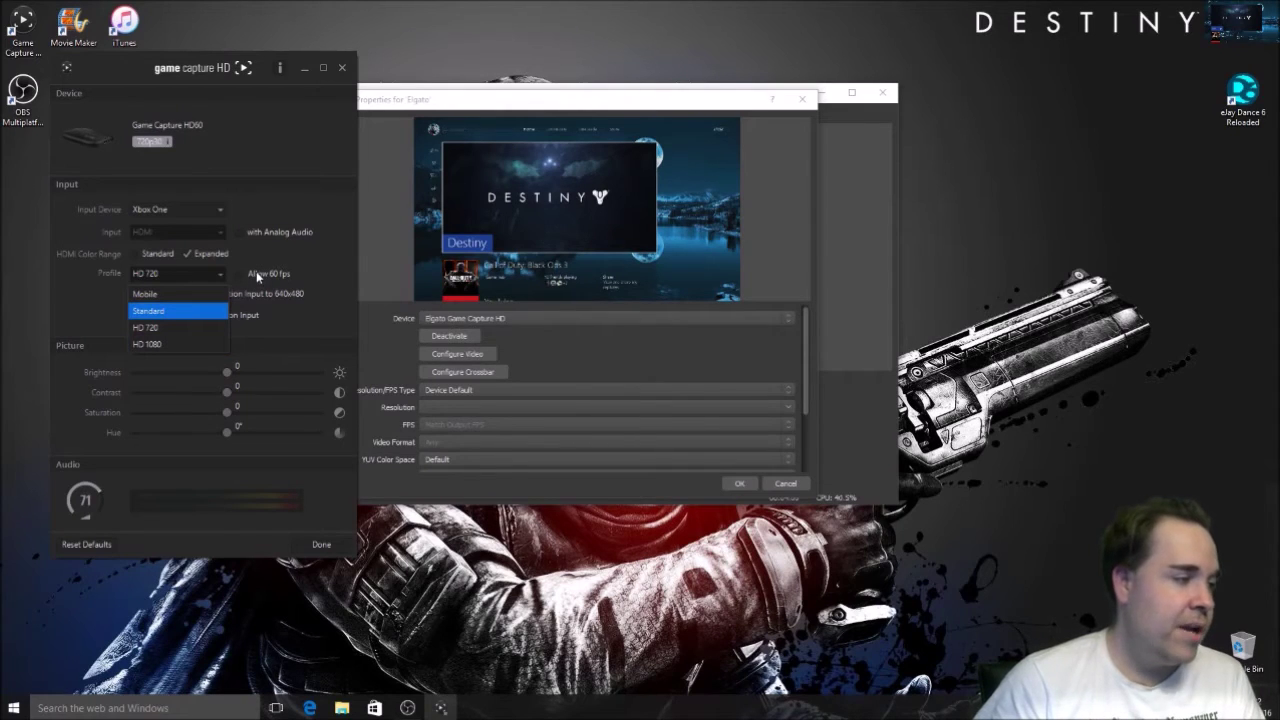
pyautogui.click(190, 328)
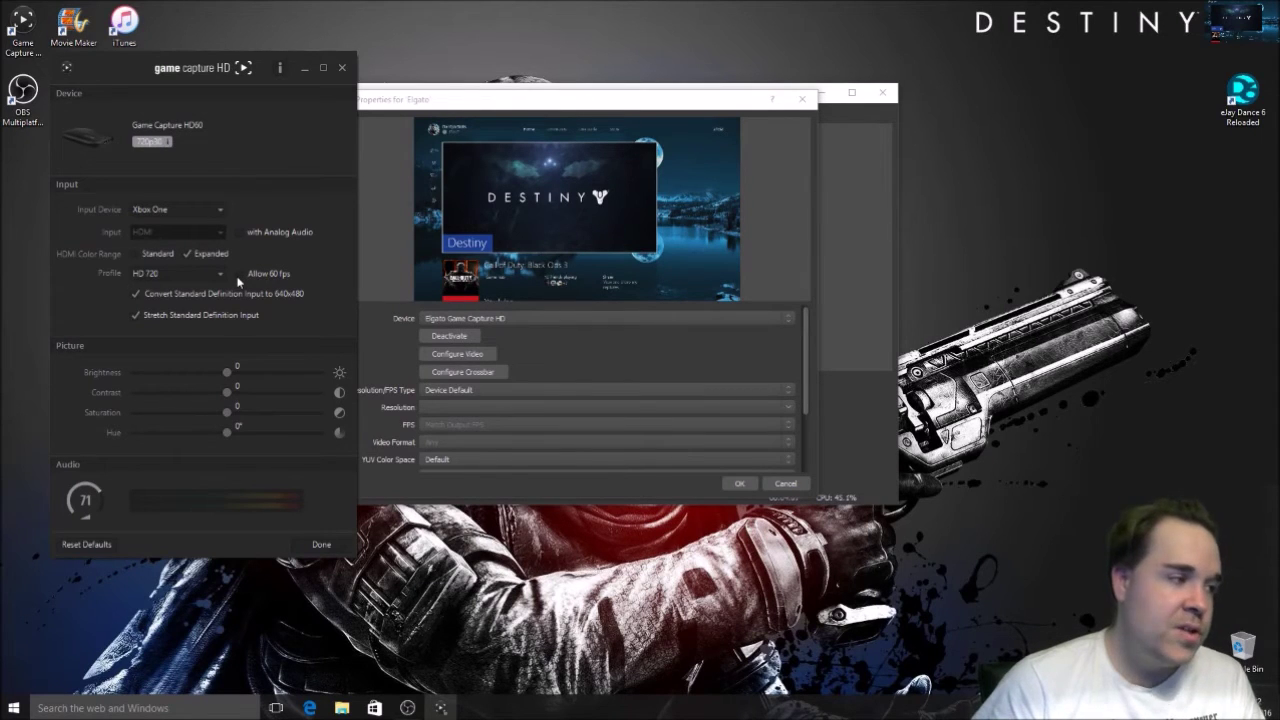
pyautogui.click(320, 545)
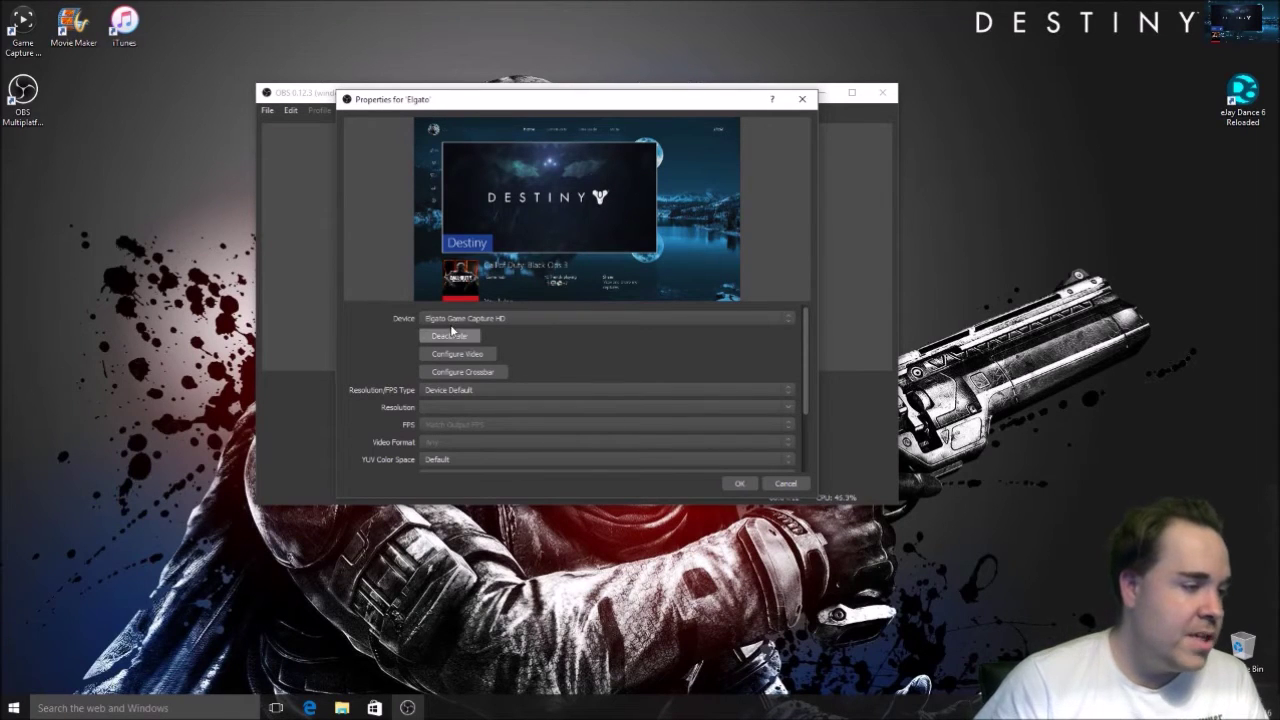
pyautogui.click(737, 484)
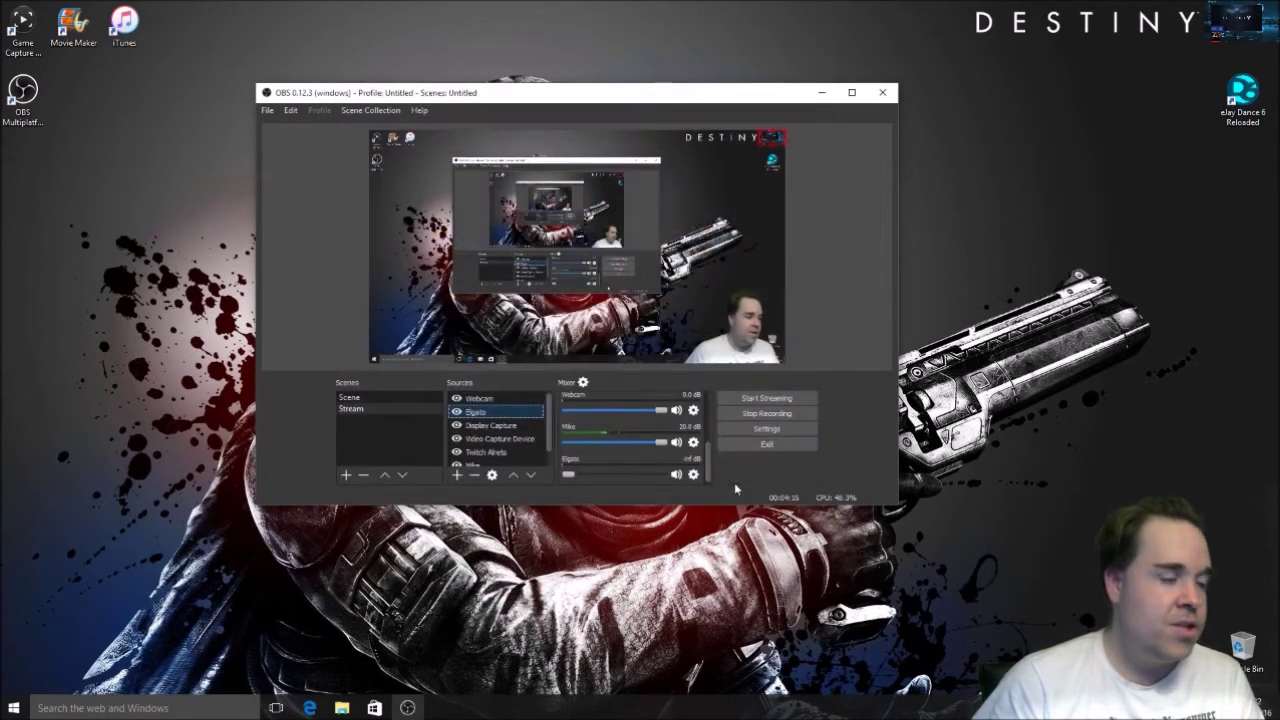
pyautogui.click(742, 164)
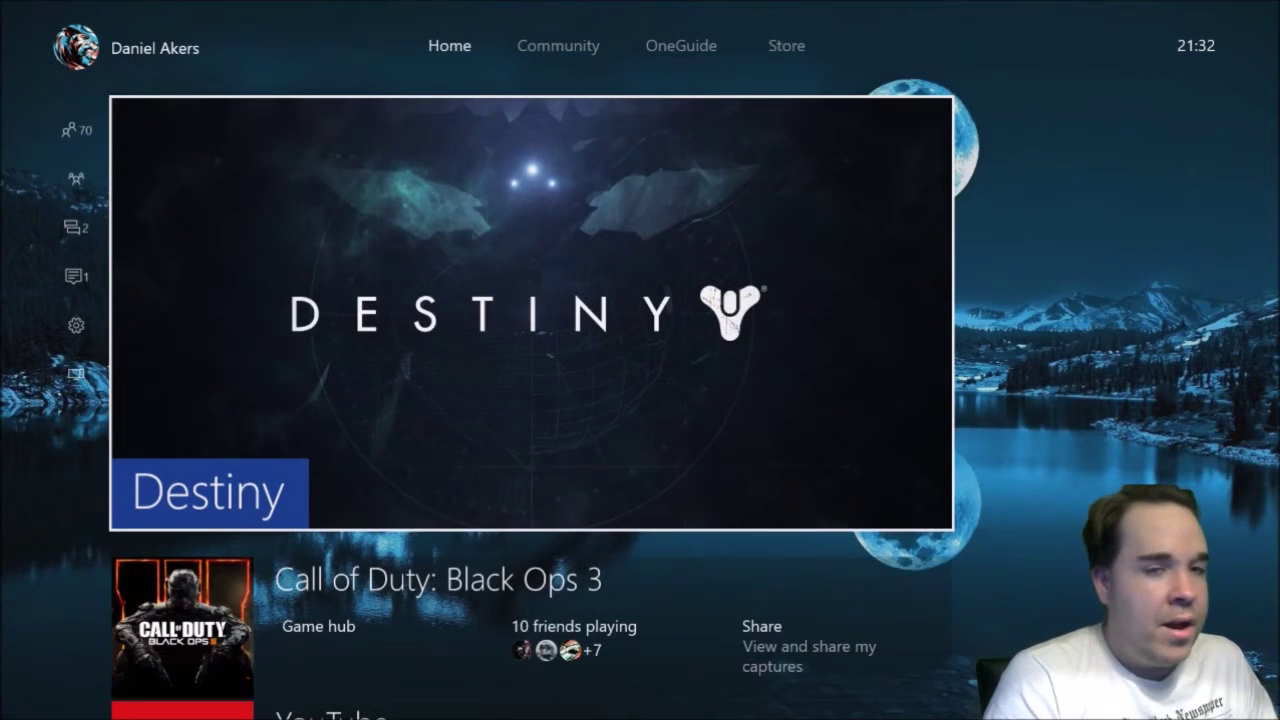
# - Open the Xbox guide, then switch between the Community, Home and OneGuide pages, ending on Home
pyautogui.press('Up')
pyautogui.press('Left')
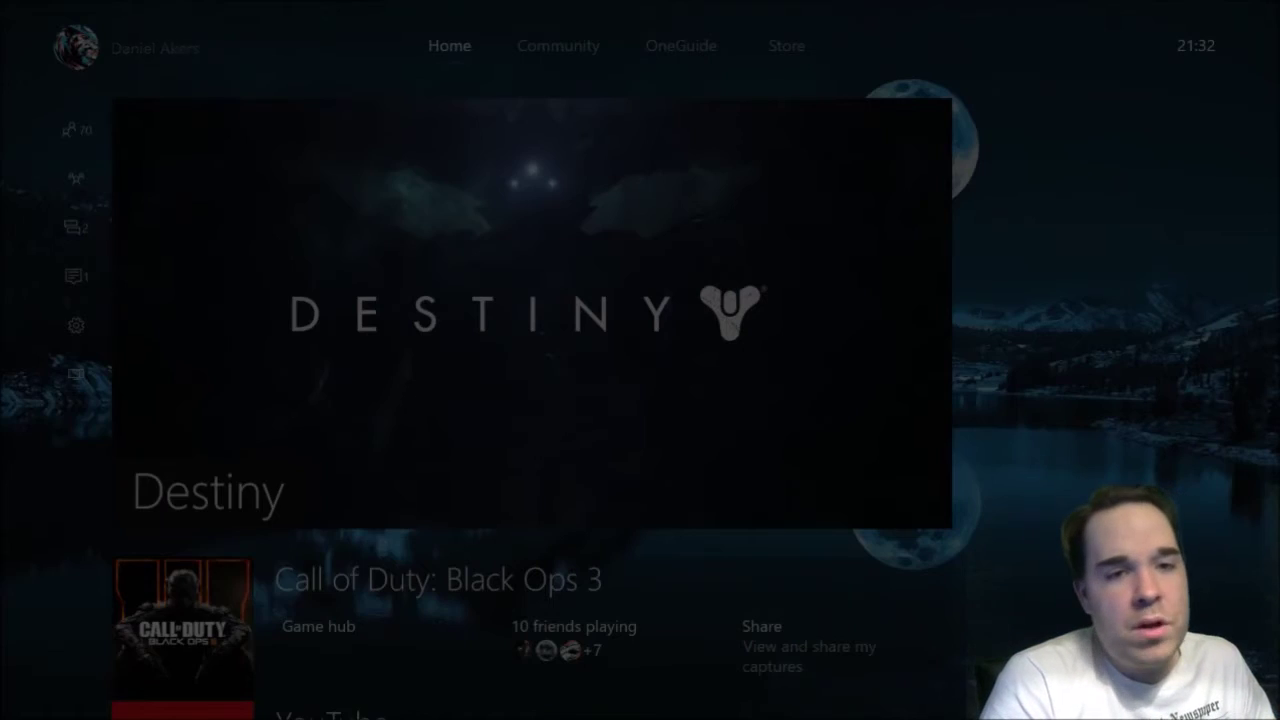
pyautogui.press('Down')
pyautogui.press('Down')
pyautogui.press('Up')
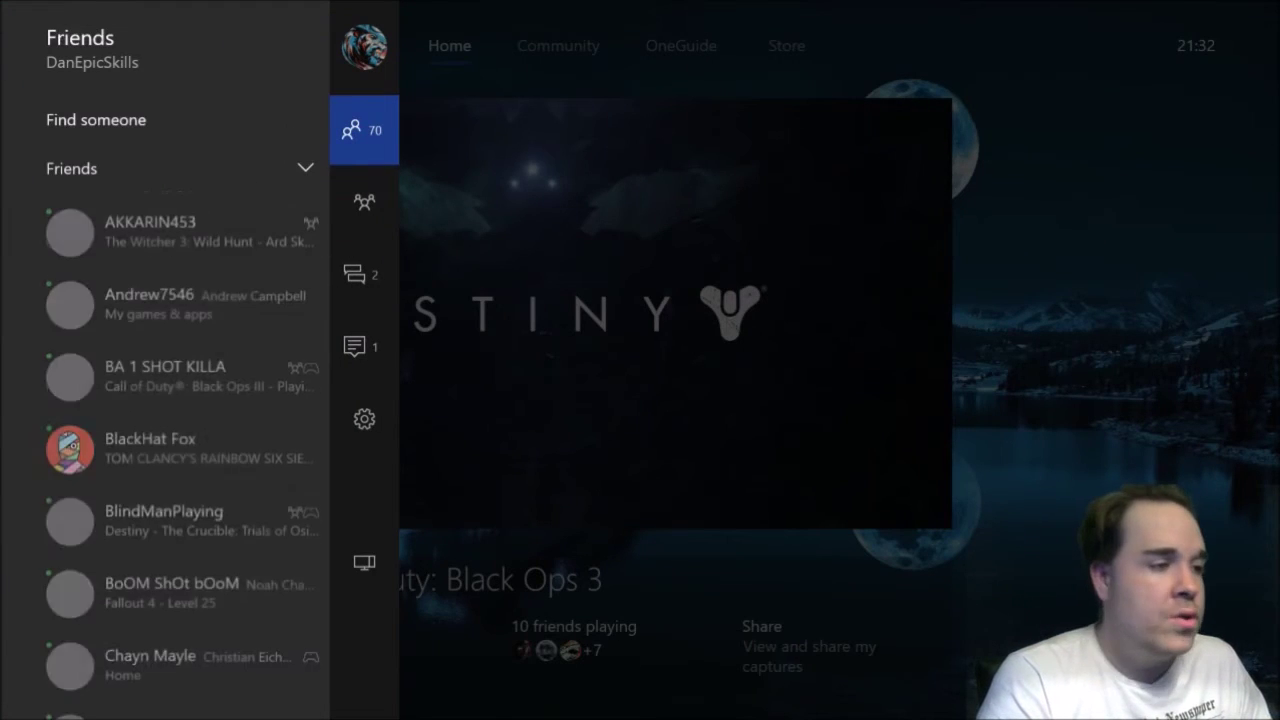
pyautogui.press('Down')
pyautogui.press('Down')
pyautogui.press('Down')
pyautogui.press('Escape')
pyautogui.press('Right')
pyautogui.press('Left')
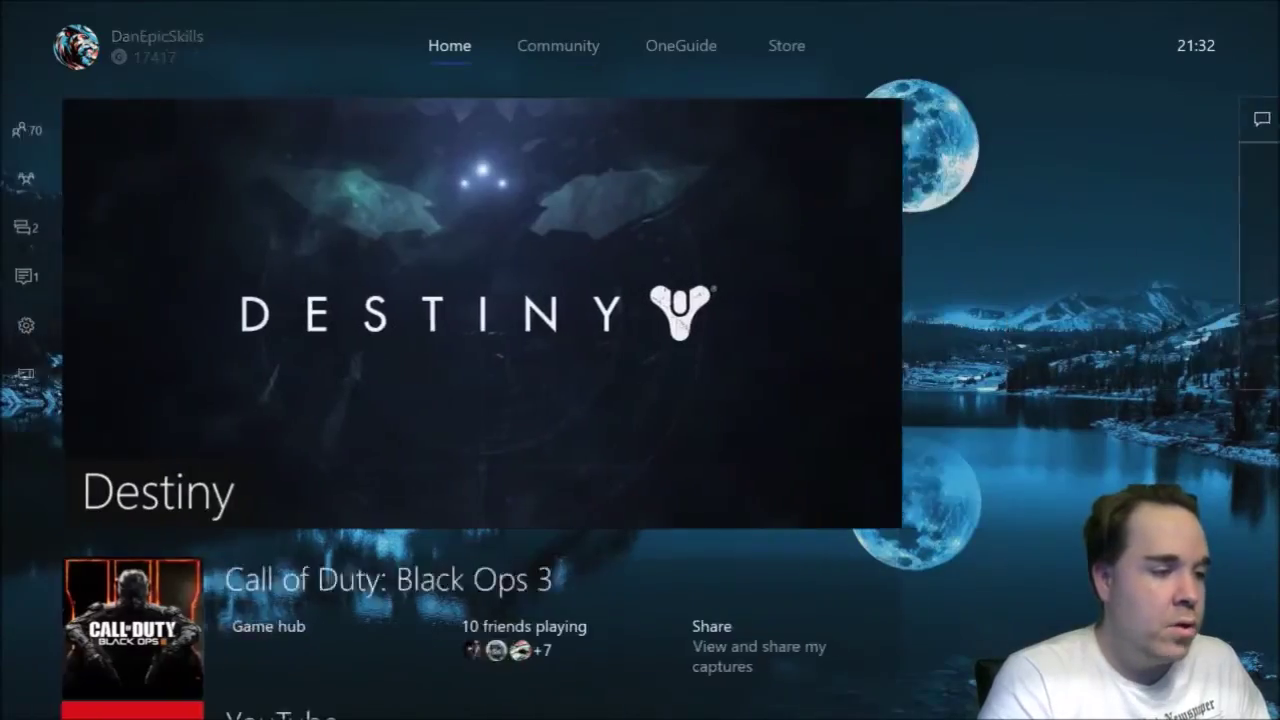
pyautogui.press('Right')
pyautogui.press('Left')
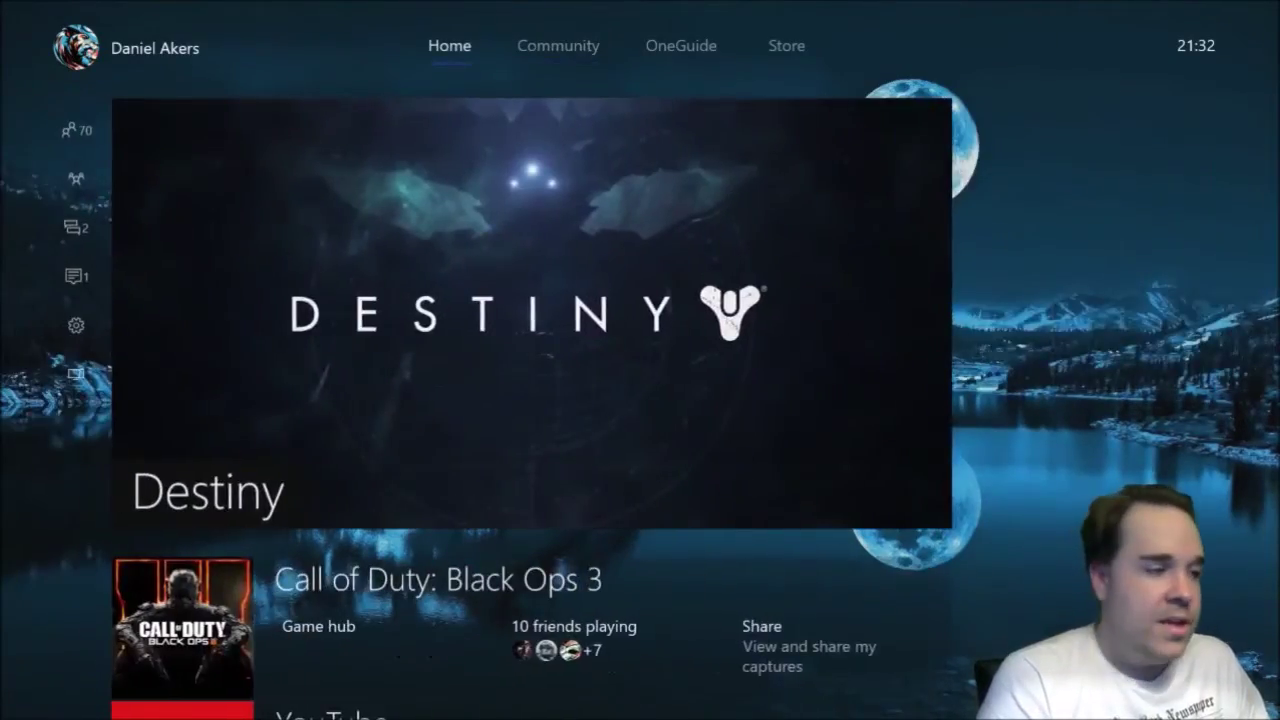
pyautogui.press('Right')
pyautogui.press('Right')
pyautogui.press('Left')
pyautogui.press('Left')
pyautogui.press('Left')
# - Move focus on the Home page between the Destiny tile and the YouTube entry
pyautogui.press('Down')
pyautogui.press('Down')
pyautogui.press('Down')
pyautogui.press('Down')
pyautogui.press('Down')
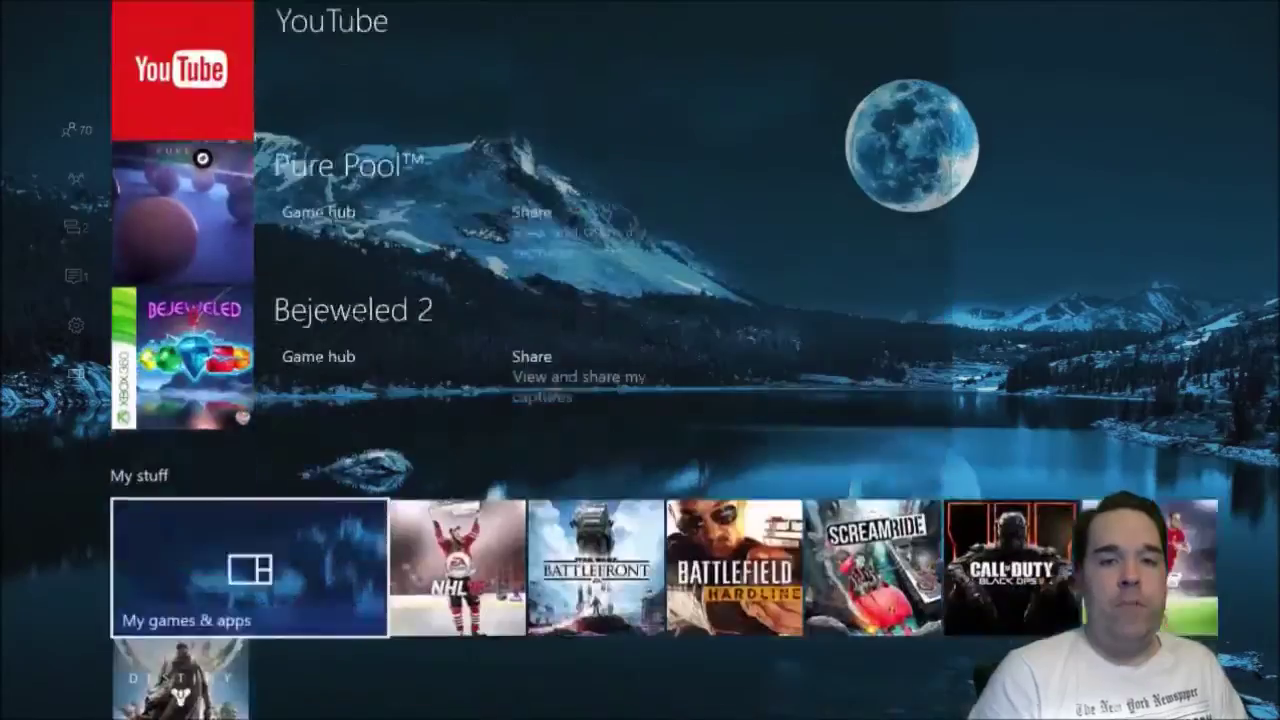
pyautogui.press('Up')
pyautogui.press('Up')
pyautogui.press('Up')
pyautogui.press('Up')
pyautogui.press('Up')
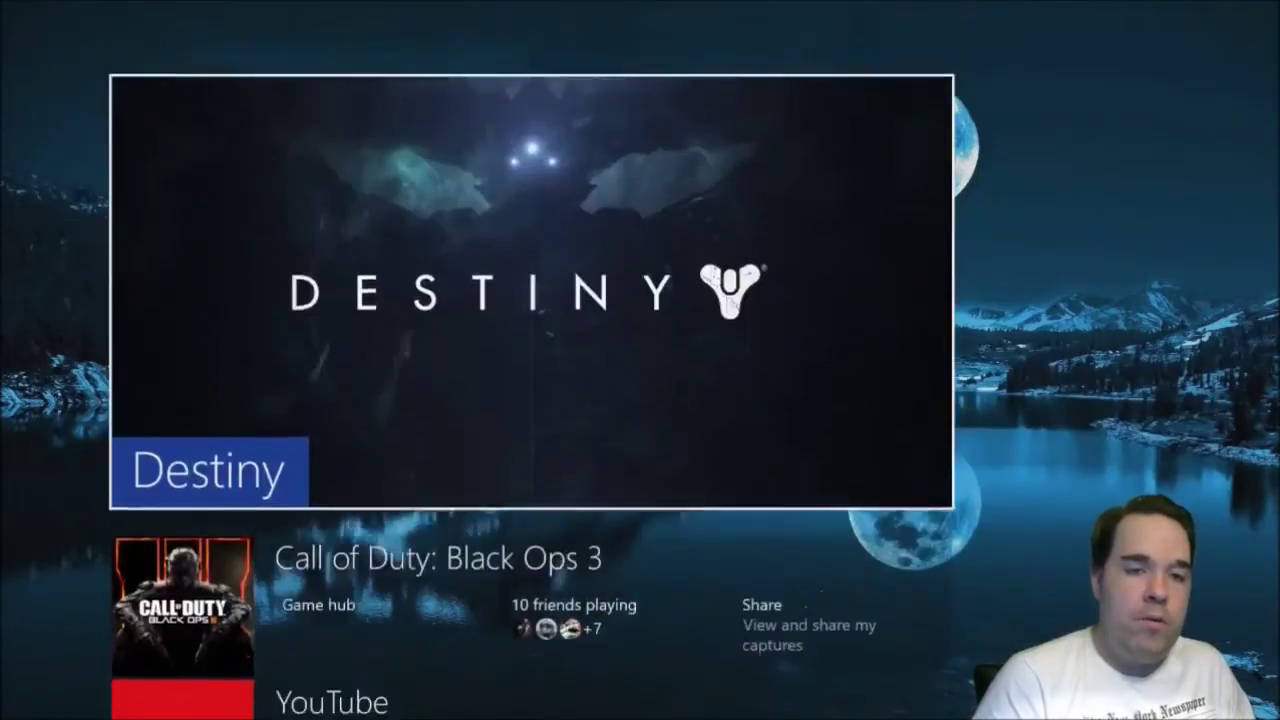
pyautogui.press('Down')
pyautogui.press('Down')
pyautogui.press('Down')
pyautogui.press('Down')
pyautogui.press('Down')
pyautogui.press('Up')
pyautogui.press('Up')
pyautogui.press('Up')
pyautogui.press('Up')
pyautogui.press('Up')
pyautogui.press('Up')
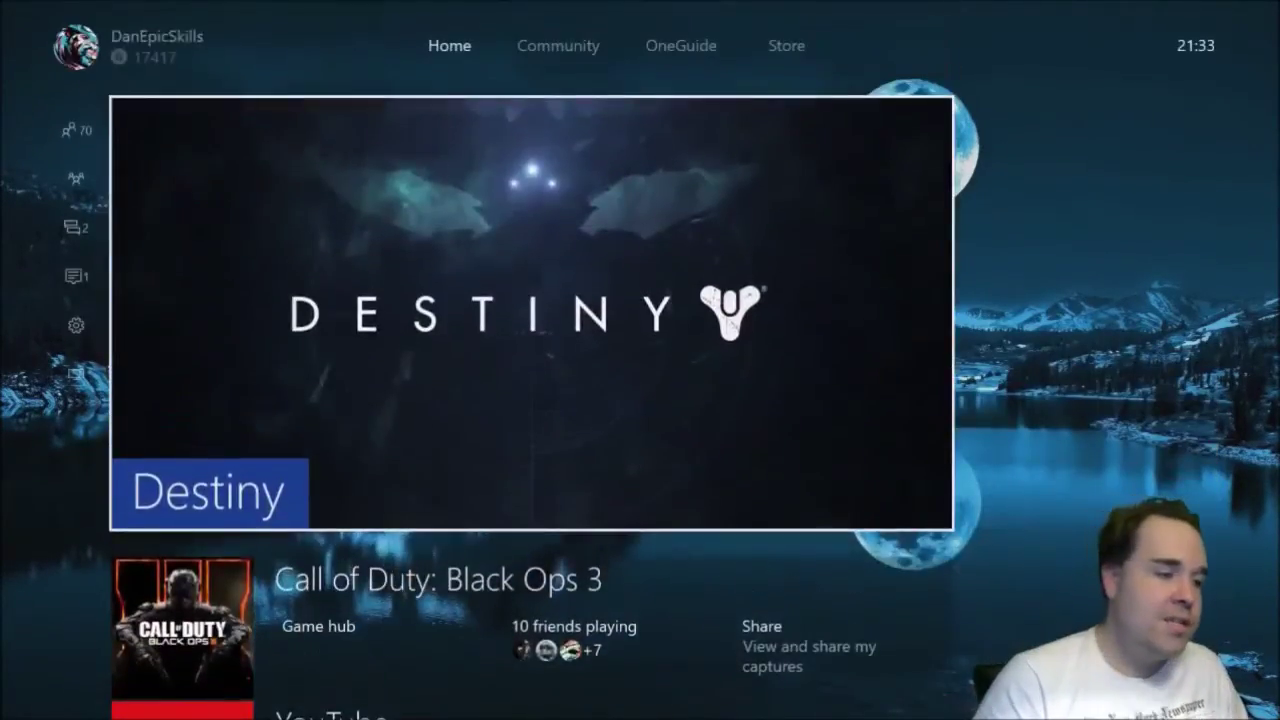
pyautogui.press('Down')
pyautogui.press('Down')
pyautogui.press('Down')
pyautogui.press('Down')
pyautogui.press('Down')
pyautogui.press('Up')
pyautogui.press('Up')
pyautogui.press('Up')
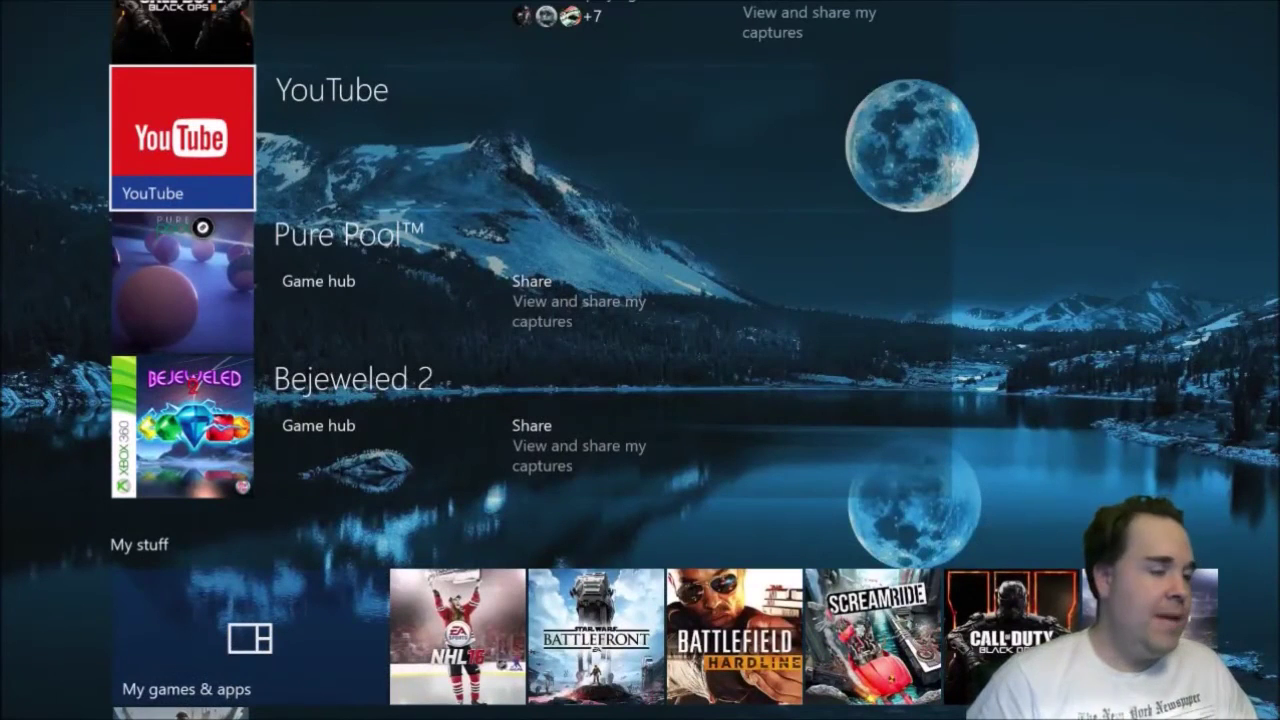